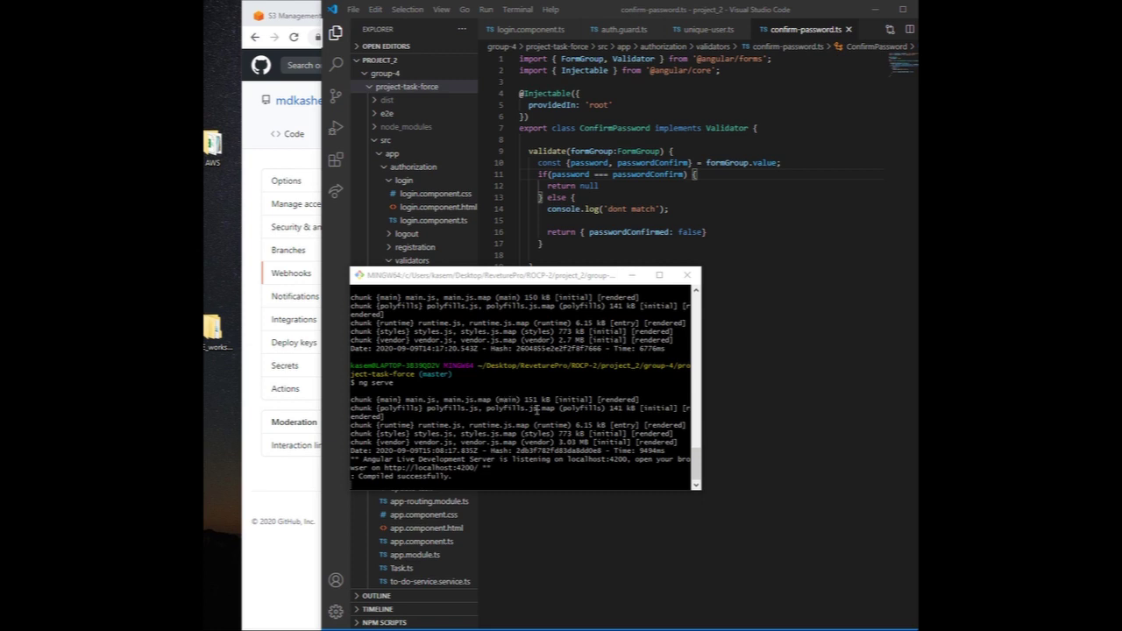
# Step: Highlight the ng serve command, then bring VS Code forward and widen its window
pyautogui.tripleClick(359, 385)
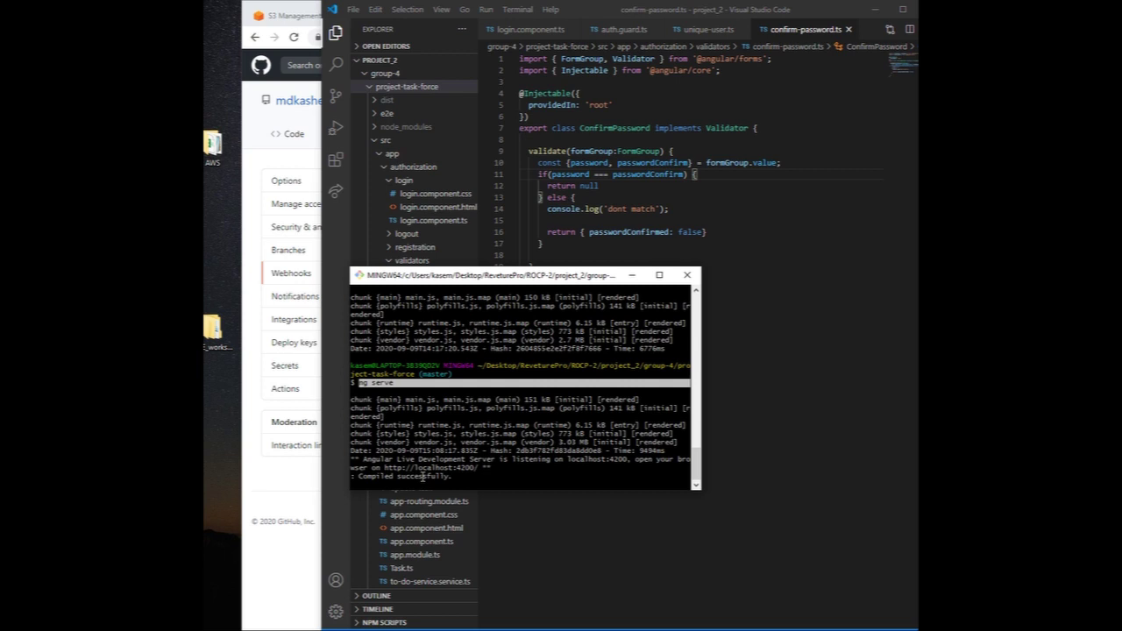
pyautogui.click(837, 388)
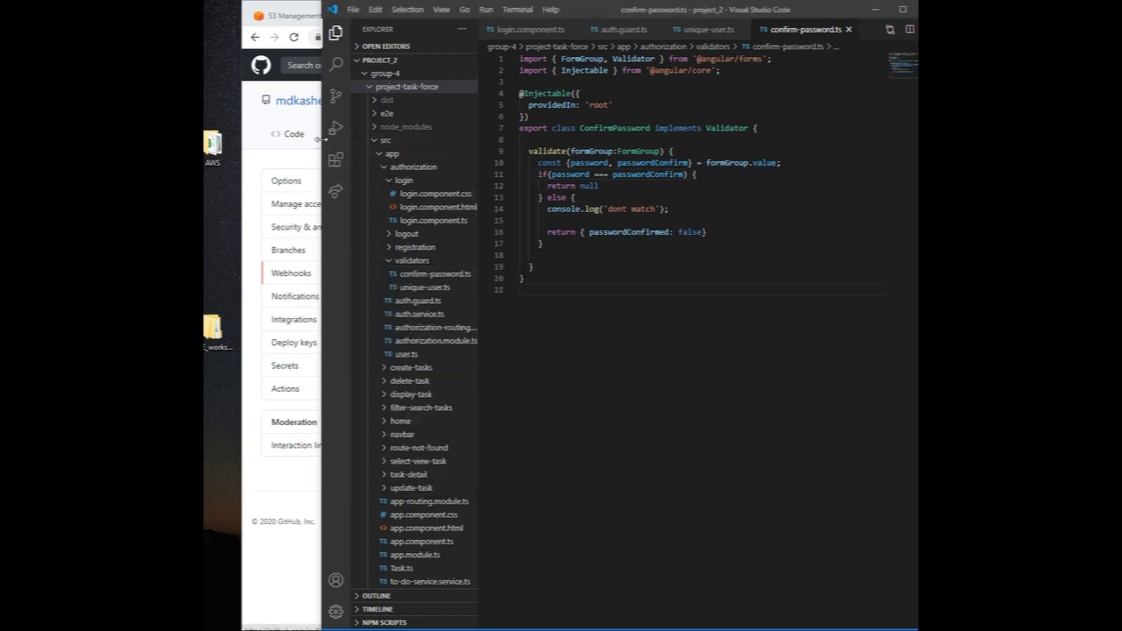
pyautogui.moveTo(321, 140); pyautogui.dragTo(243, 141)
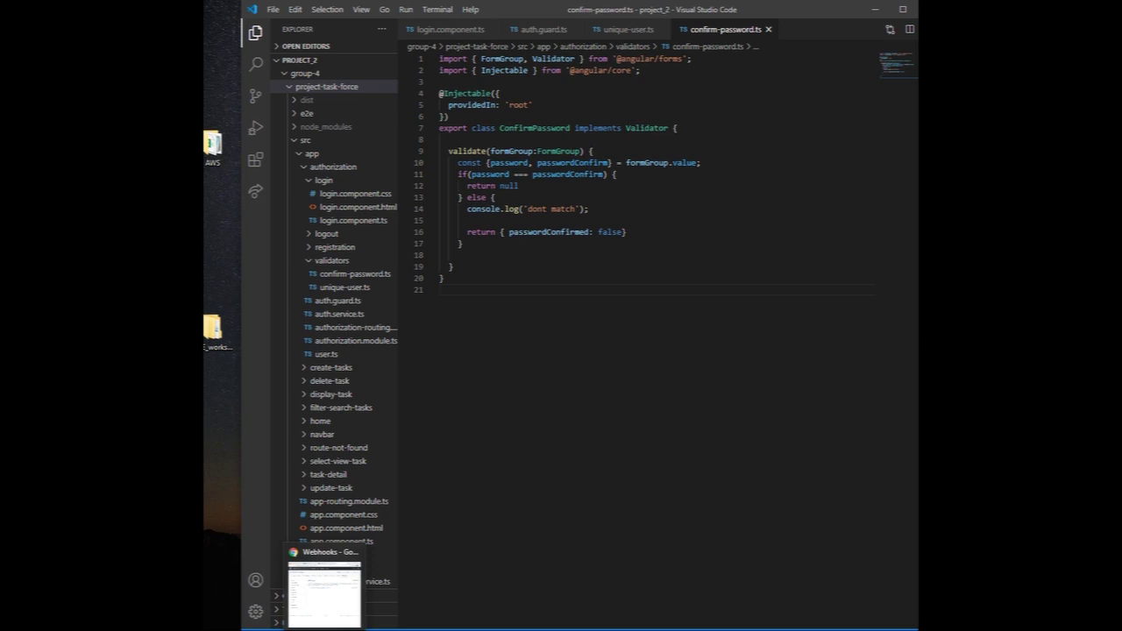
# Step: Switch to the deployed Task Force app in Chrome and sign out
pyautogui.click(324, 578)
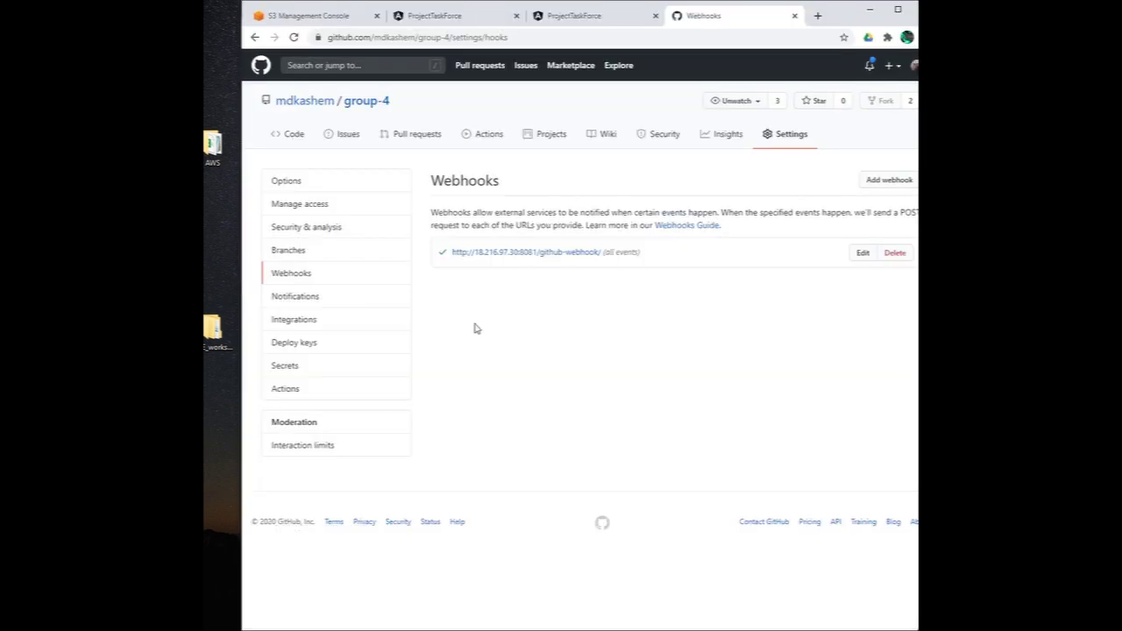
pyautogui.click(429, 16)
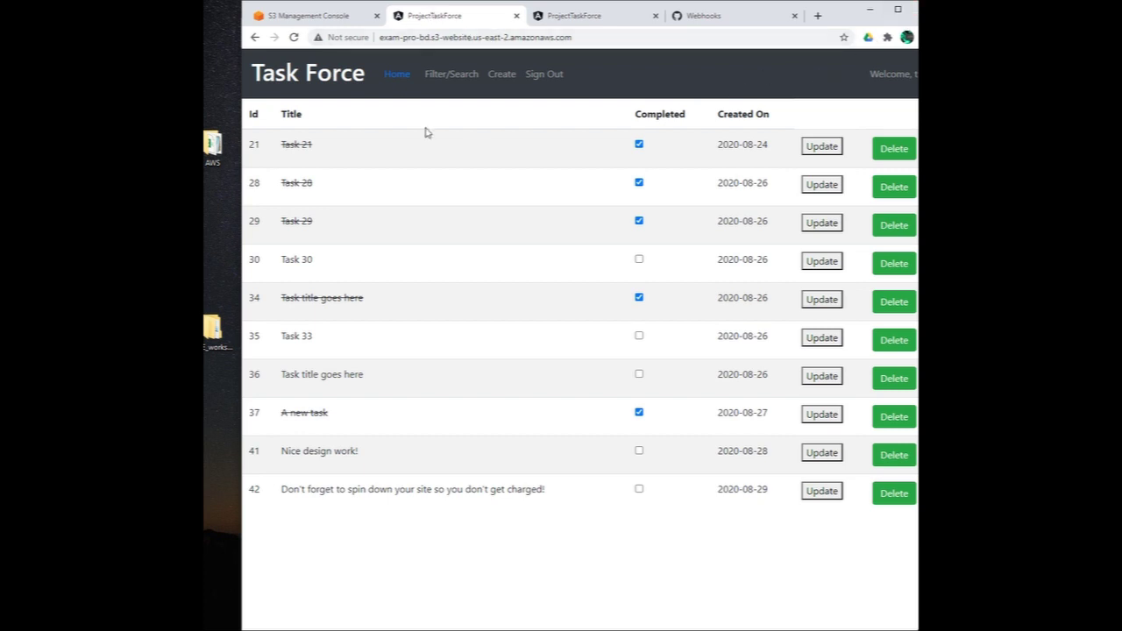
pyautogui.click(545, 75)
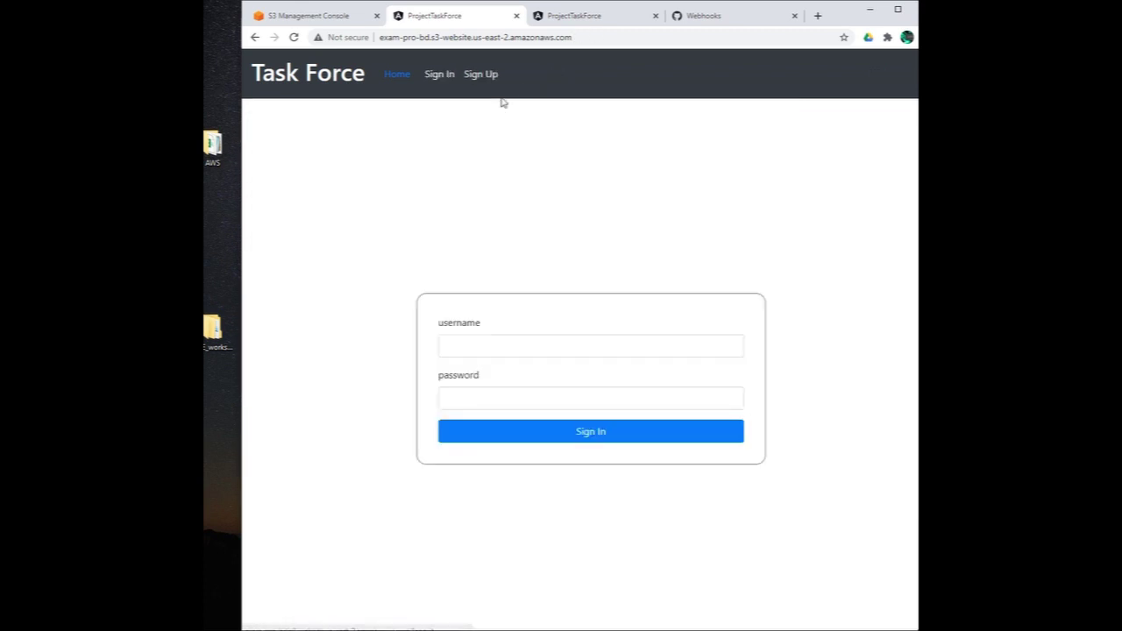
# Step: Sign back in with the test username and password, dismissing the browser's password warning
pyautogui.click(494, 350)
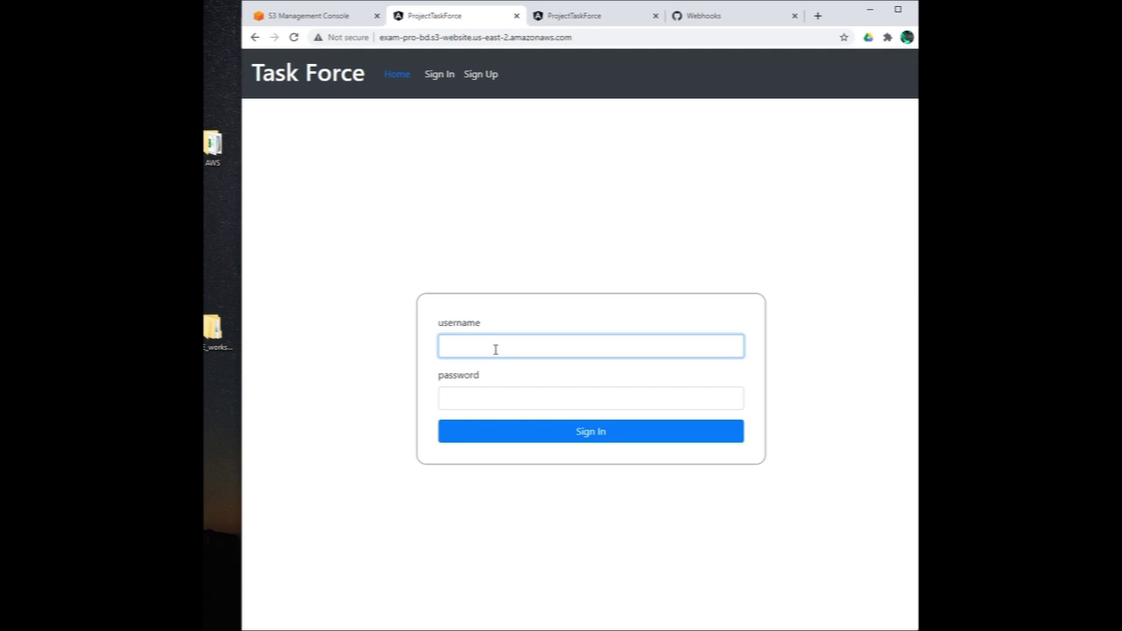
pyautogui.write('test')
pyautogui.press('Tab')
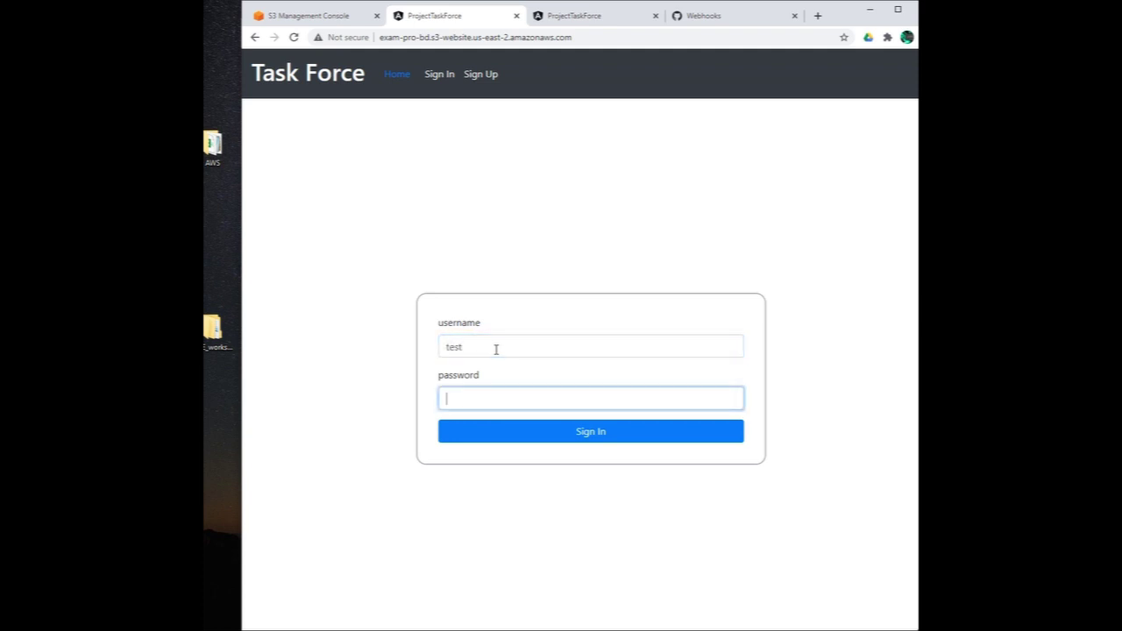
pyautogui.write('123456789012')
pyautogui.press('Return')
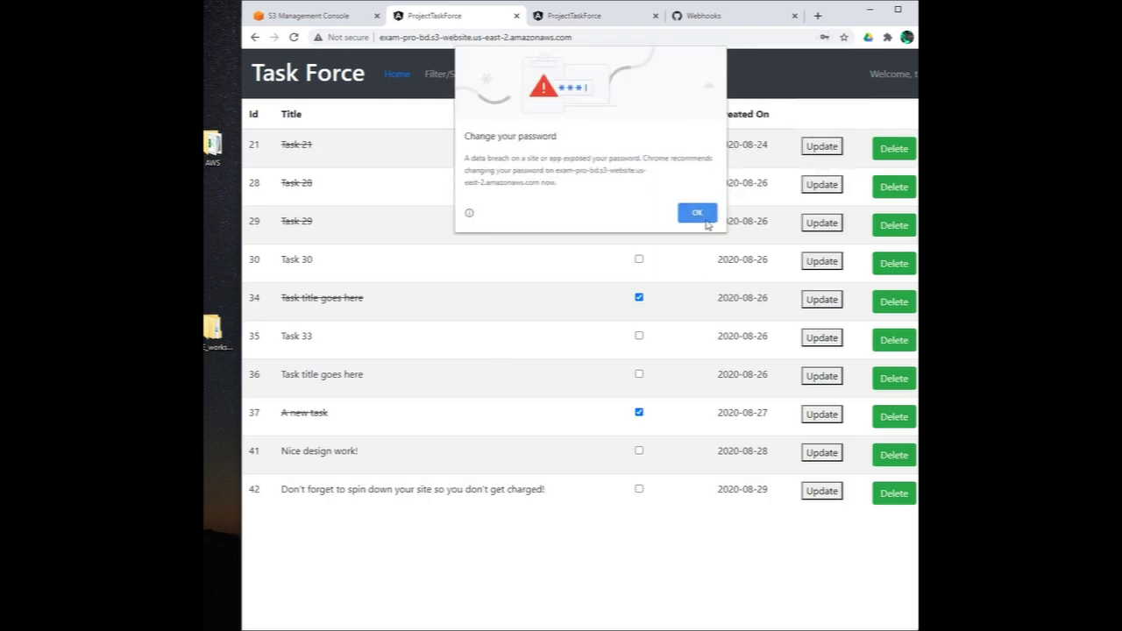
pyautogui.click(706, 217)
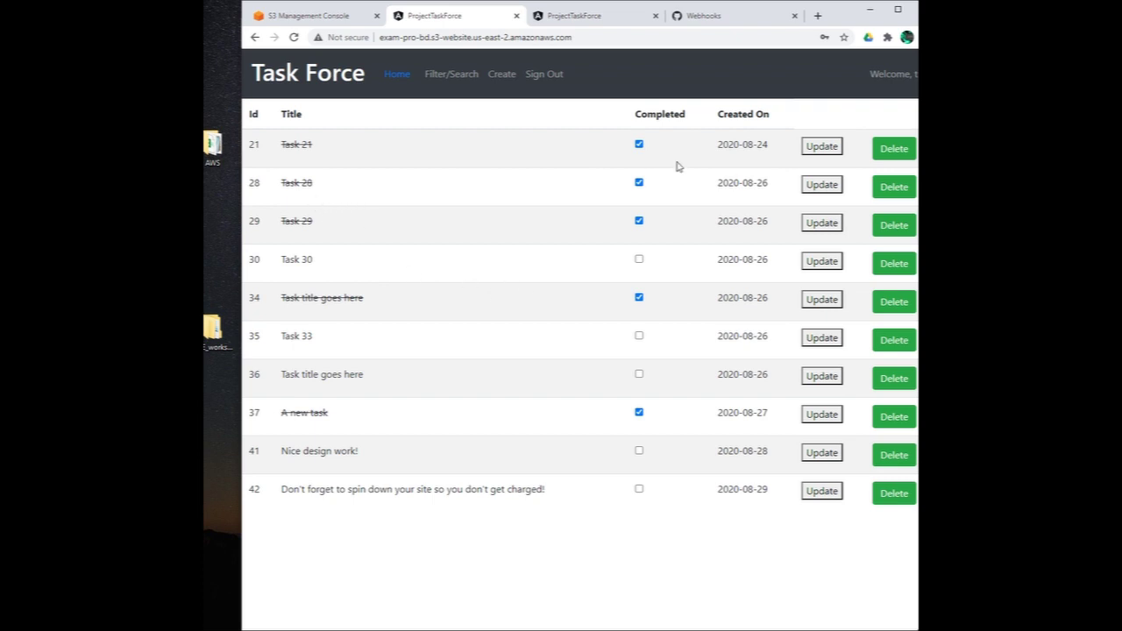
# Step: Toggle Task 21's Completed checkbox until it is left unchecked
pyautogui.click(639, 146)
pyautogui.click(639, 145)
pyautogui.click(638, 145)
pyautogui.click(639, 145)
pyautogui.click(639, 146)
# Step: Delete task 42 from the task list
pyautogui.moveTo(716, 153); pyautogui.dragTo(774, 148)
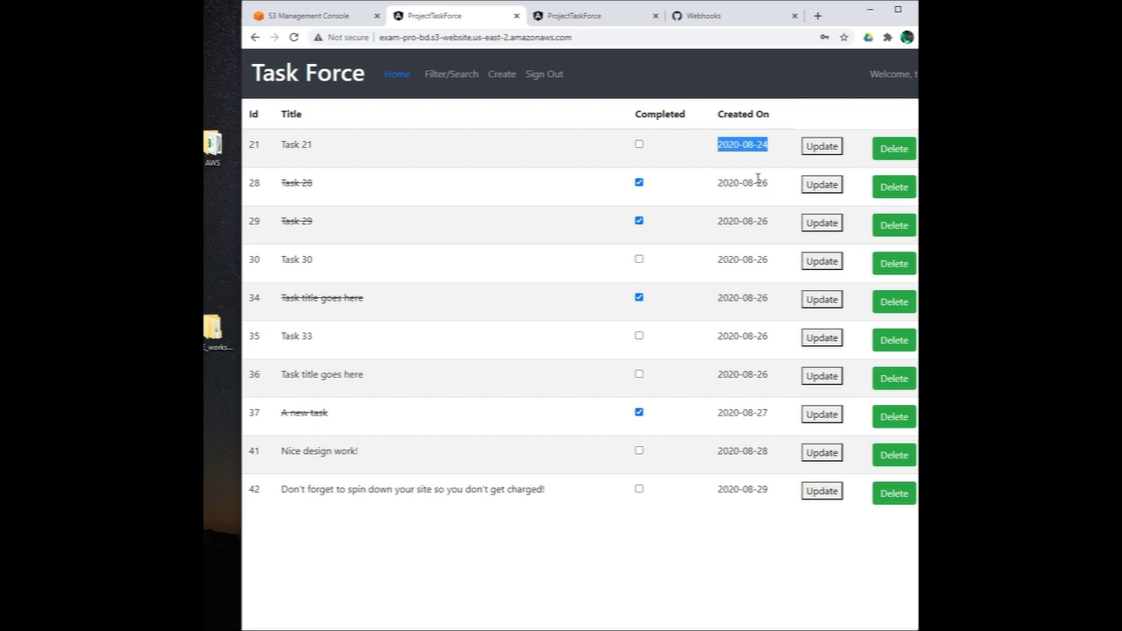
pyautogui.click(414, 156)
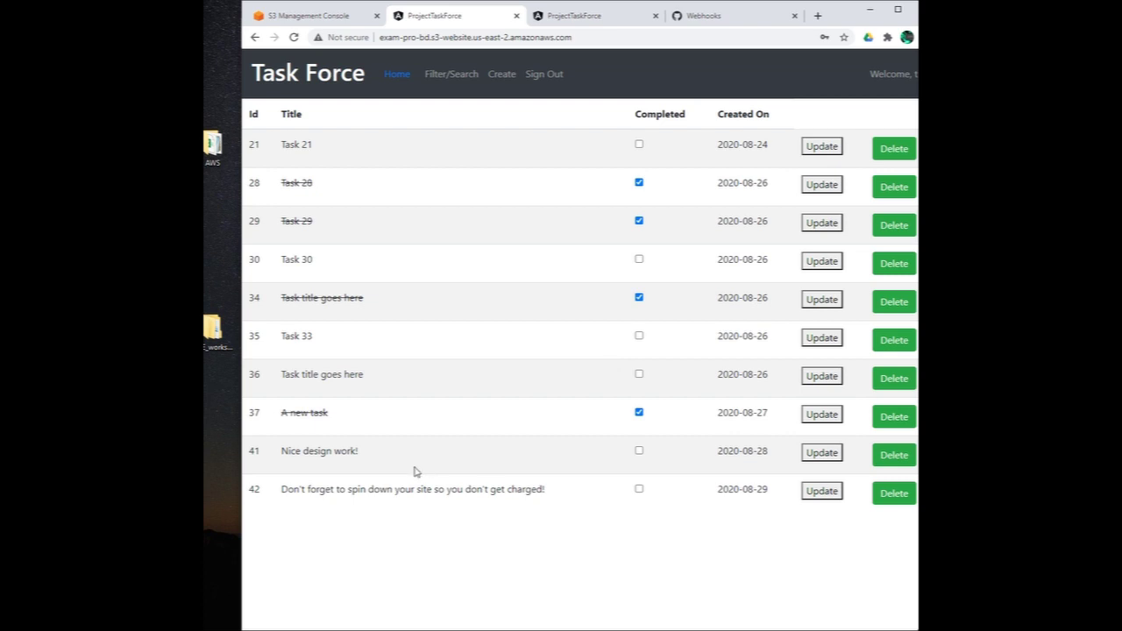
pyautogui.click(895, 495)
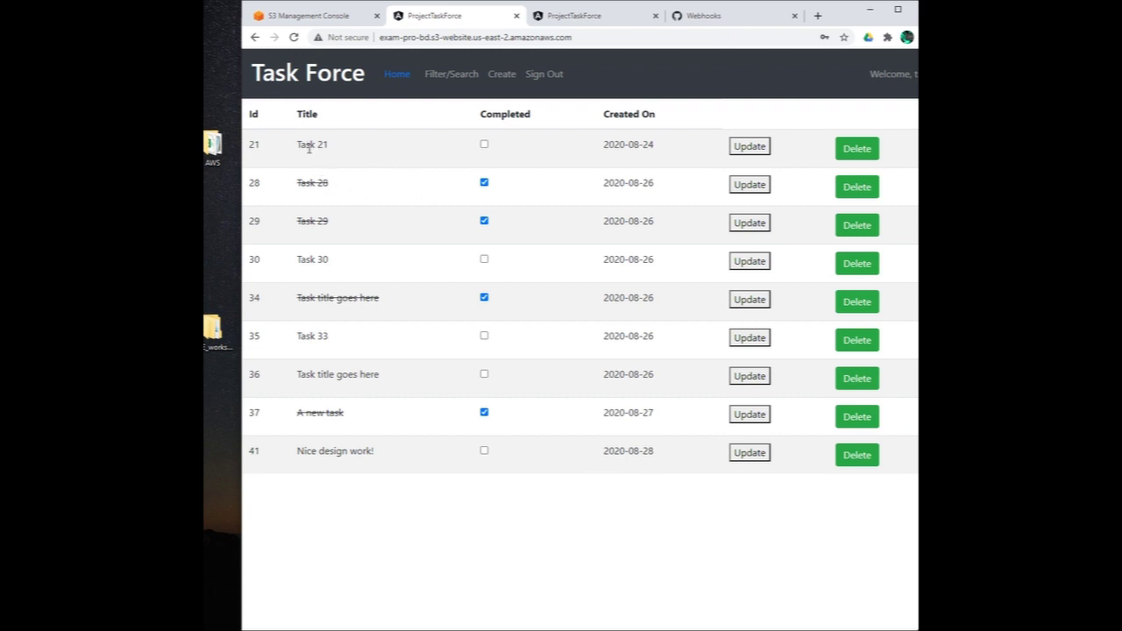
pyautogui.moveTo(293, 149); pyautogui.dragTo(337, 149)
# Step: Rename Task 21 to 'Demo task 1' in its details form
pyautogui.click(750, 148)
pyautogui.click(330, 158)
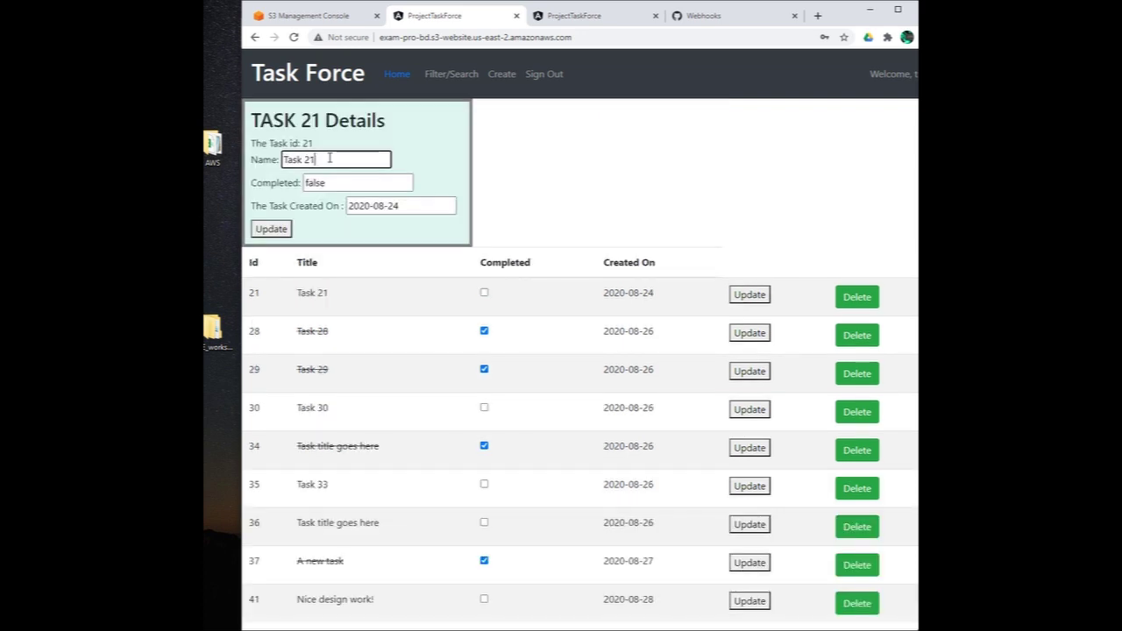
pyautogui.press('BackSpace')
pyautogui.press('BackSpace')
pyautogui.press('BackSpace')
pyautogui.press('BackSpace')
pyautogui.press('BackSpace')
pyautogui.press('BackSpace')
pyautogui.press('BackSpace')
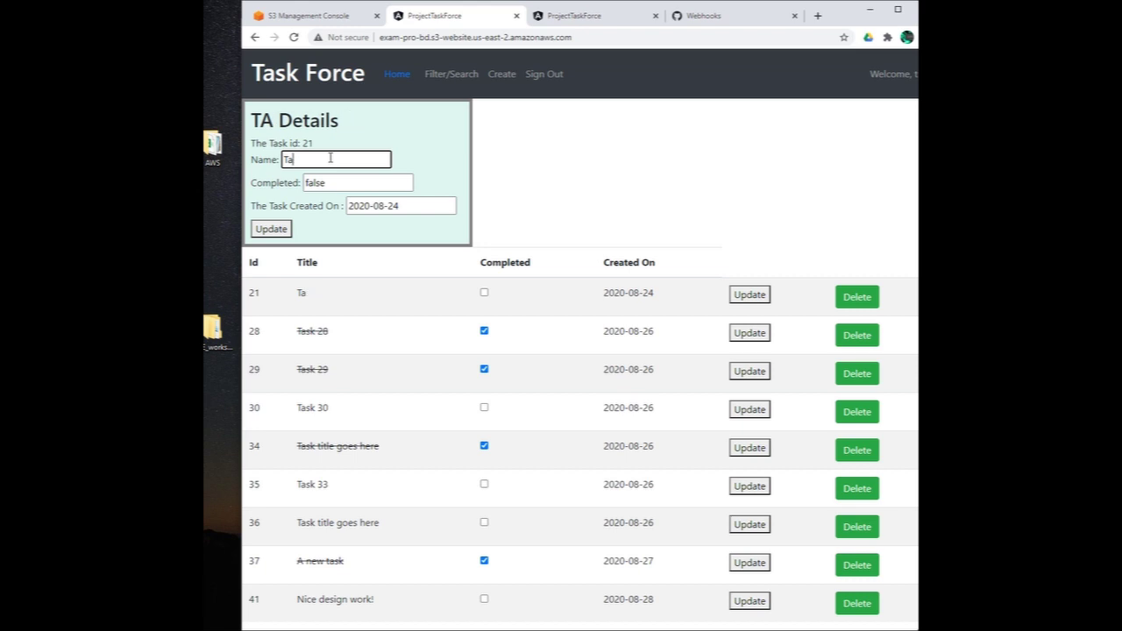
pyautogui.write('De')
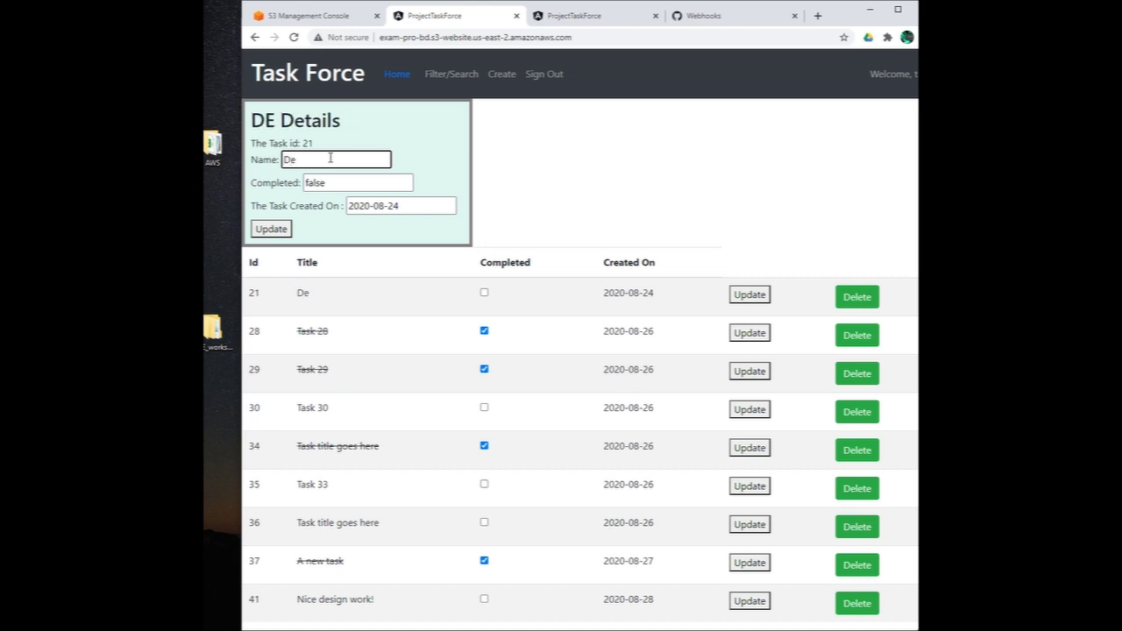
pyautogui.write('mota')
pyautogui.press('BackSpace')
pyautogui.press('BackSpace')
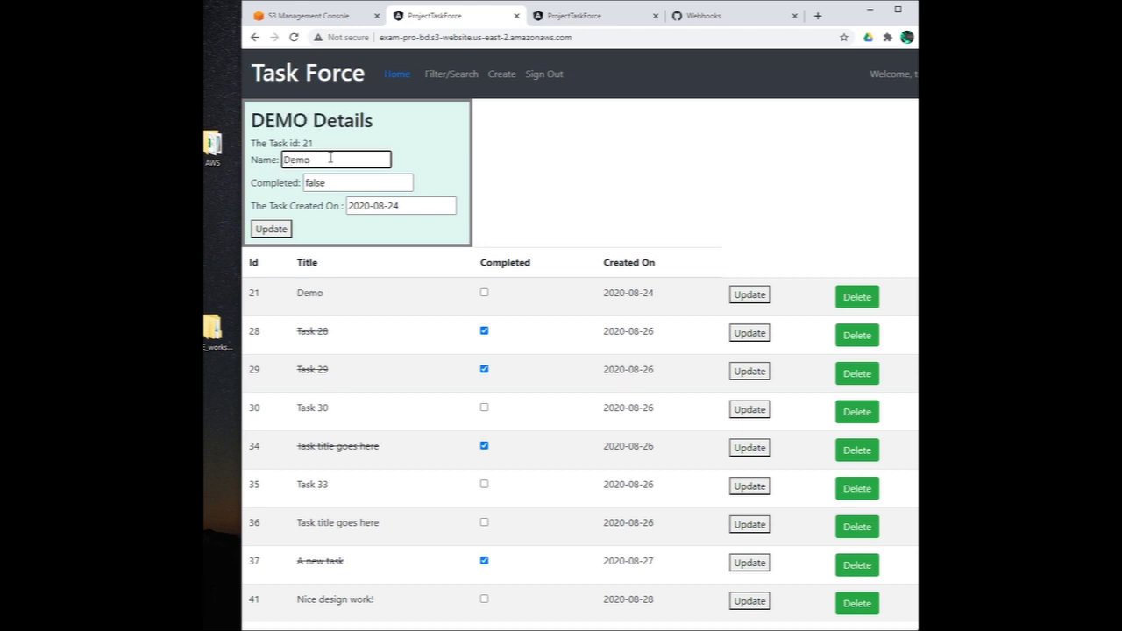
pyautogui.write('task 2')
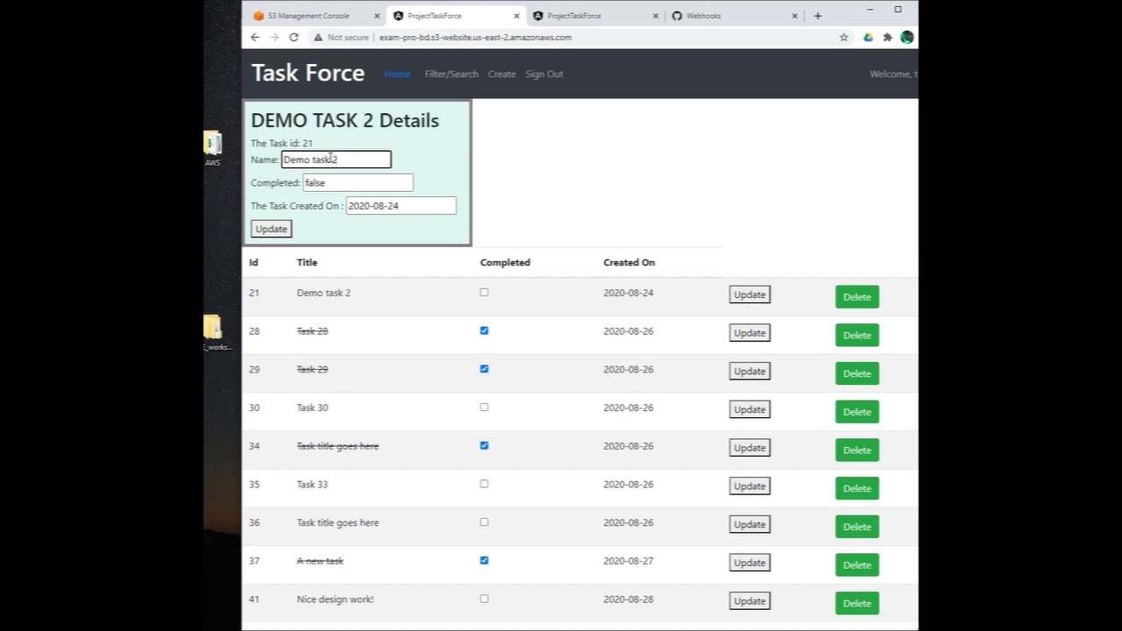
pyautogui.press('BackSpace')
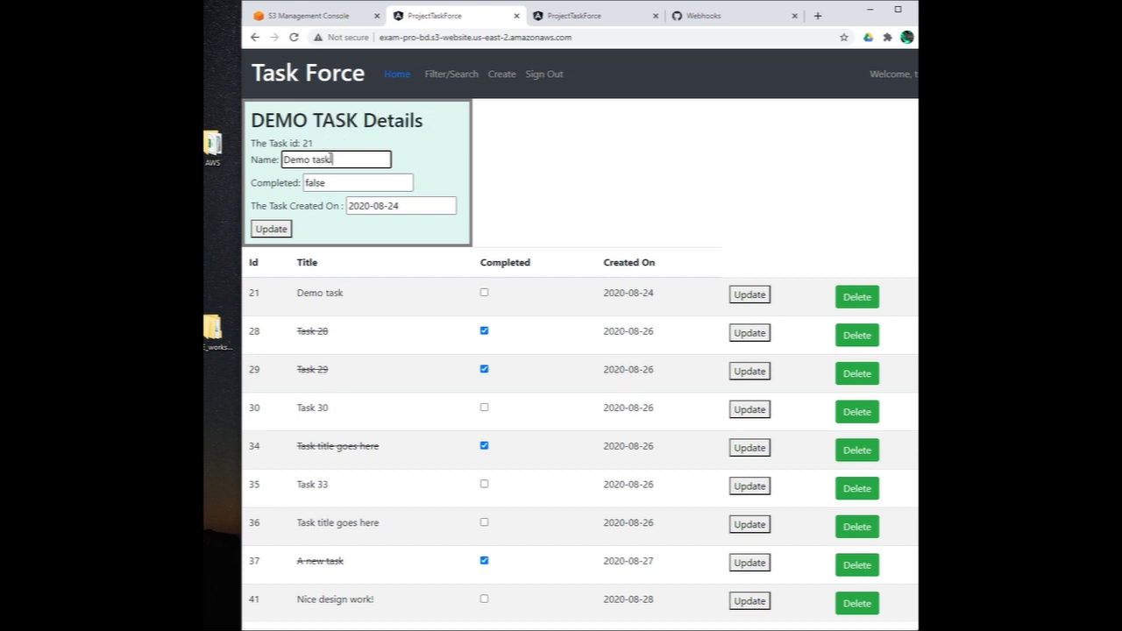
pyautogui.write('1')
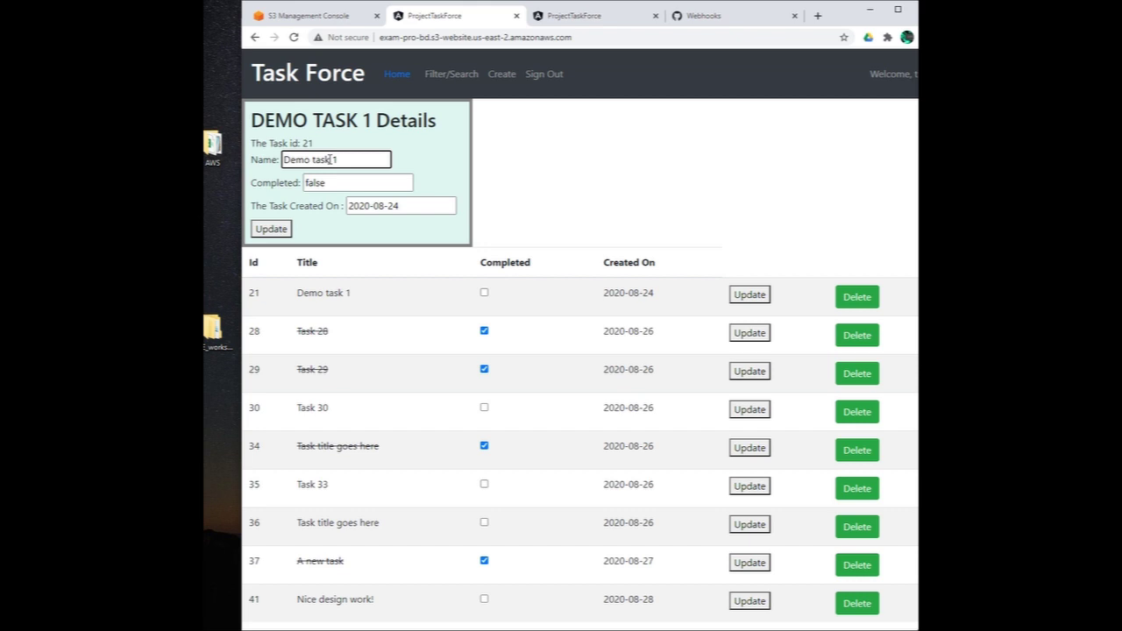
# Step: Set Demo task 1's Completed value to true and save the task
pyautogui.click(329, 182)
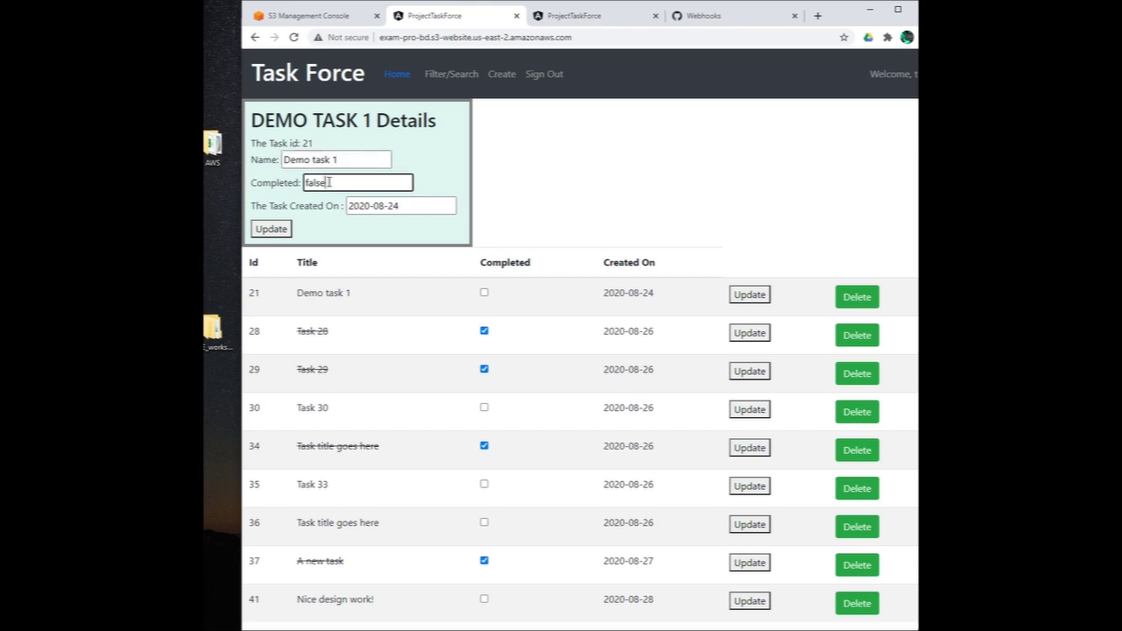
pyautogui.click(485, 294)
pyautogui.moveTo(326, 182); pyautogui.dragTo(275, 182)
pyautogui.click(273, 230)
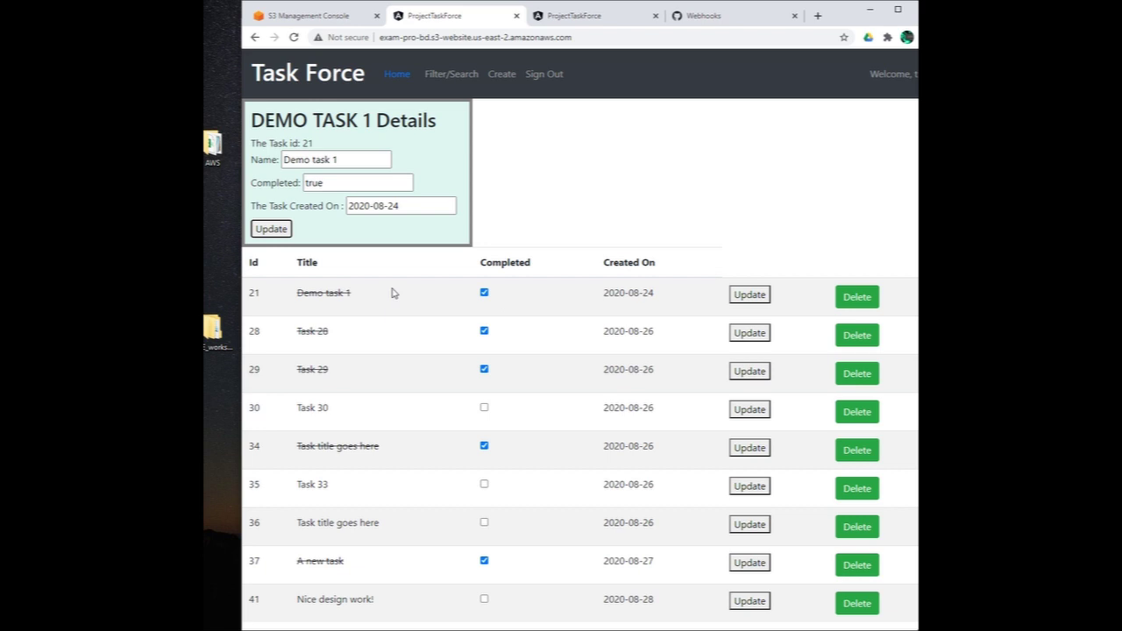
# Step: Toggle Demo task 1's Completed checkbox off and back on
pyautogui.moveTo(355, 296); pyautogui.dragTo(282, 296)
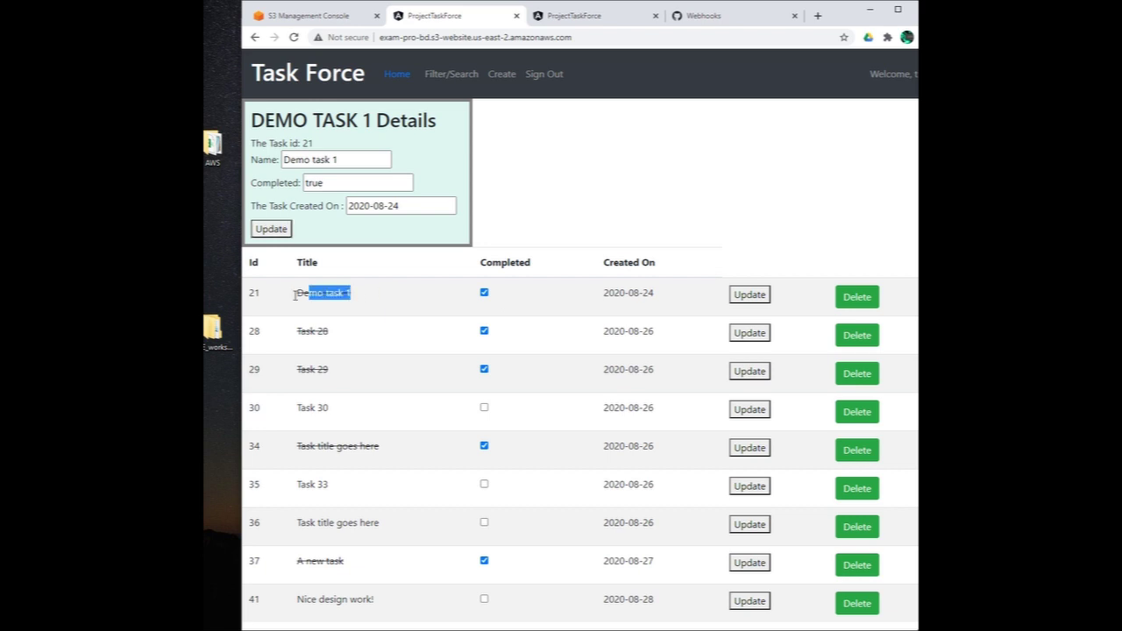
pyautogui.click(364, 306)
pyautogui.moveTo(356, 294); pyautogui.dragTo(282, 302)
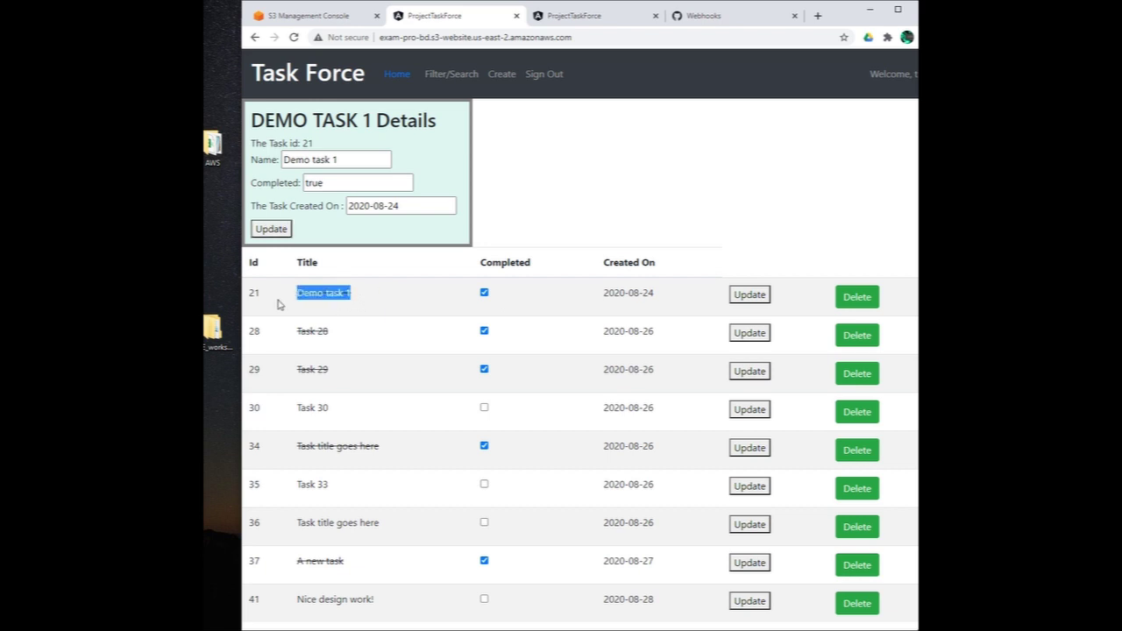
pyautogui.click(484, 292)
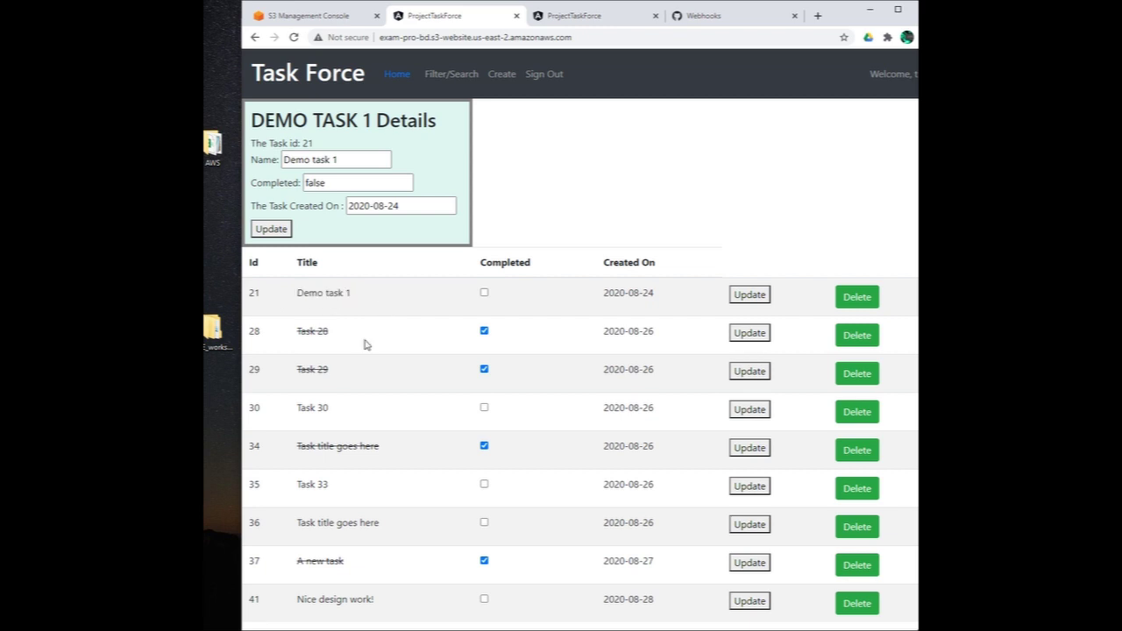
pyautogui.click(484, 293)
# Step: Delete Demo task 1, dismiss the Update Failed alert, and go to Filter/Search
pyautogui.click(857, 298)
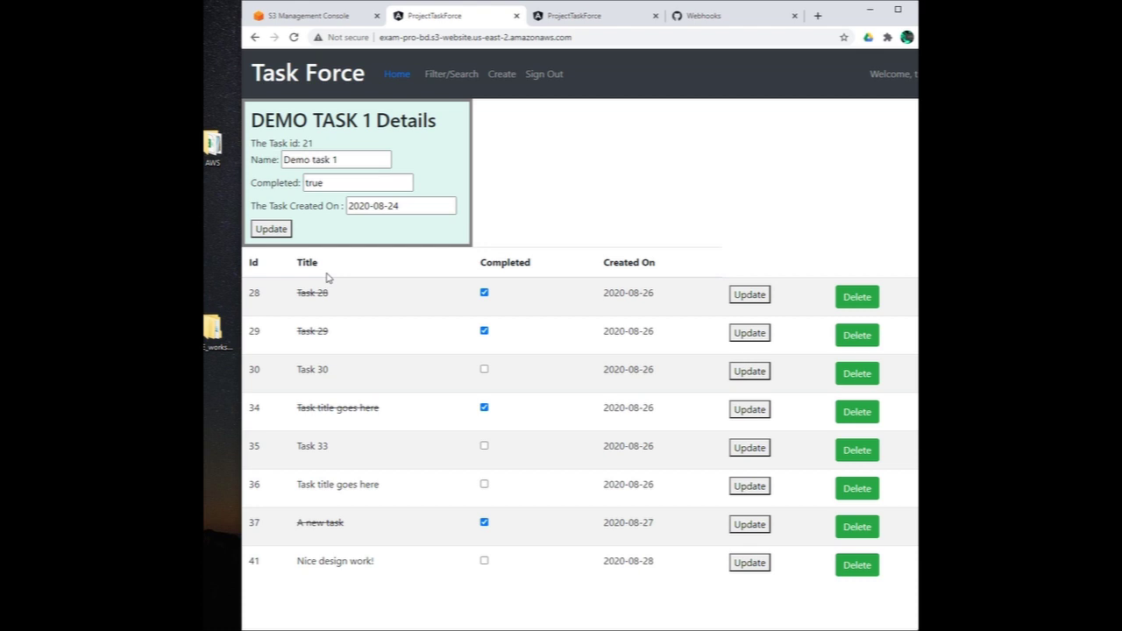
pyautogui.click(273, 229)
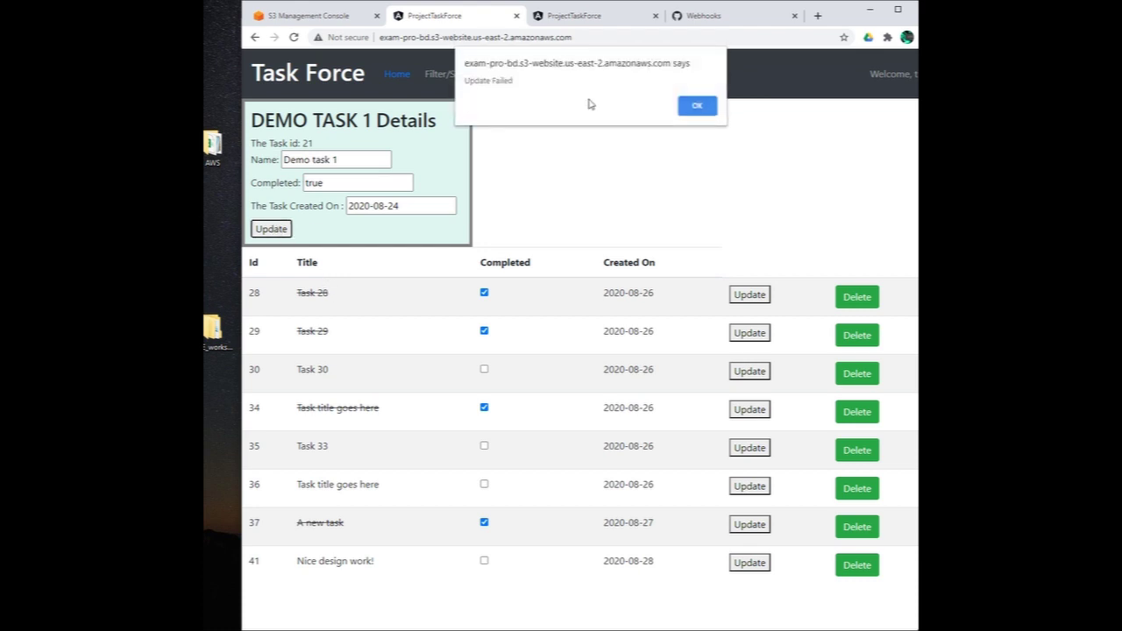
pyautogui.click(697, 106)
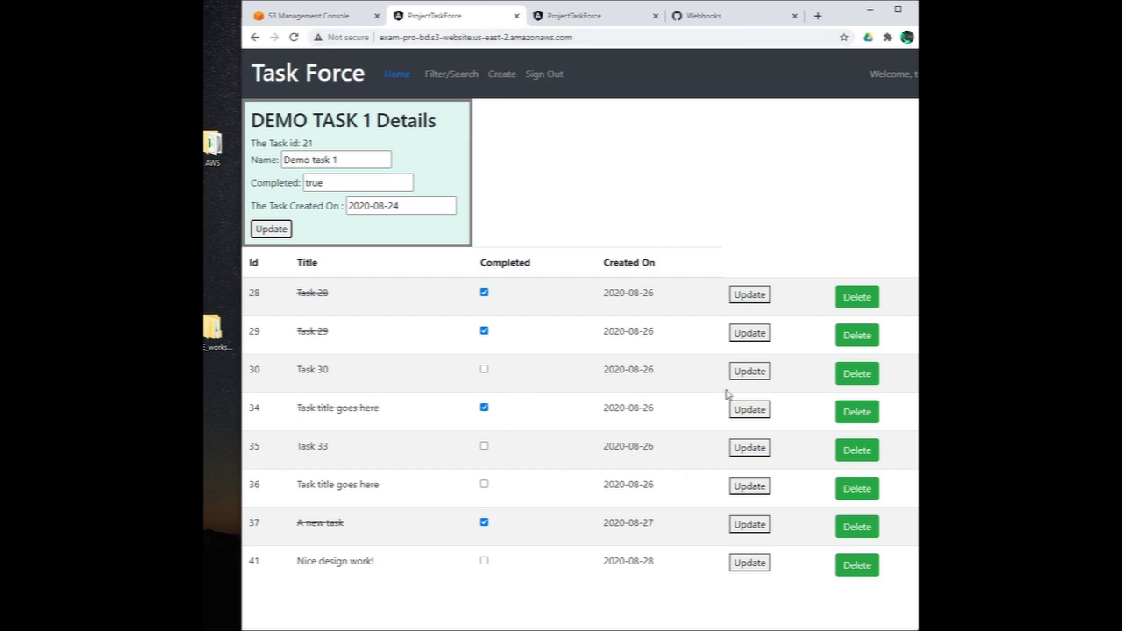
pyautogui.click(453, 76)
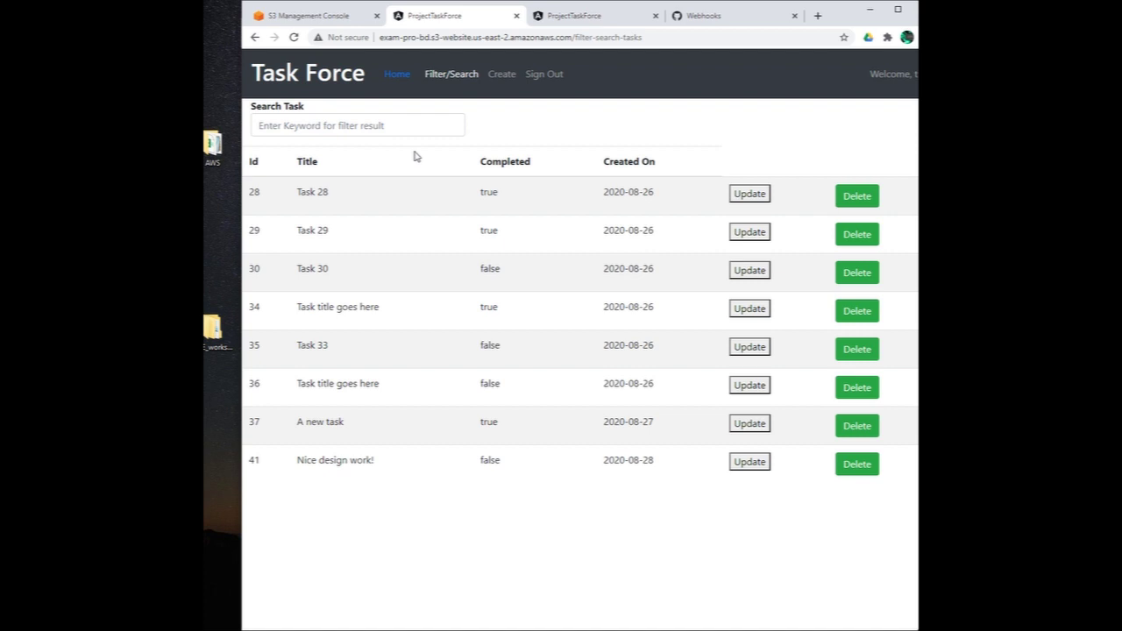
# Step: Search tasks by id 28, then by title 'Task 29', clearing the box each time
pyautogui.click(357, 123)
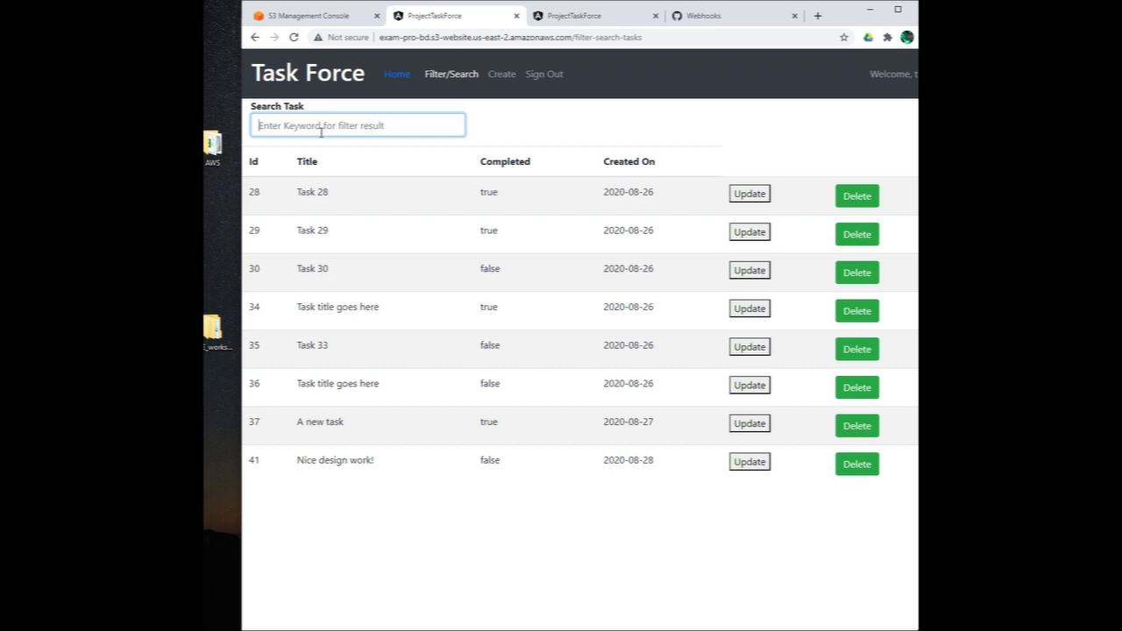
pyautogui.write('28')
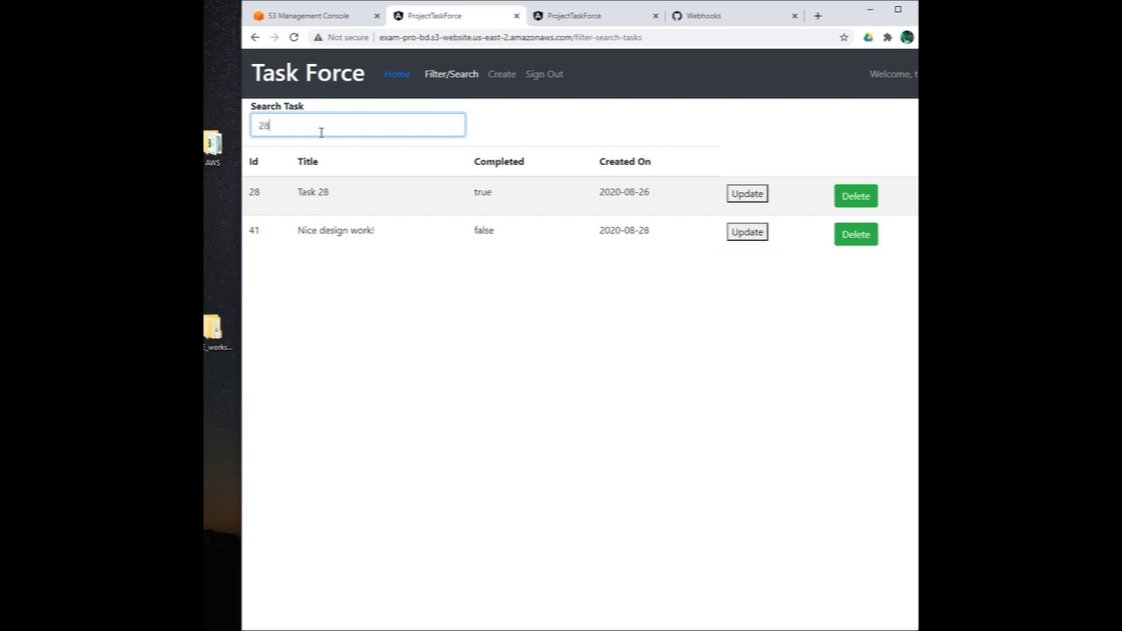
pyautogui.click(267, 198)
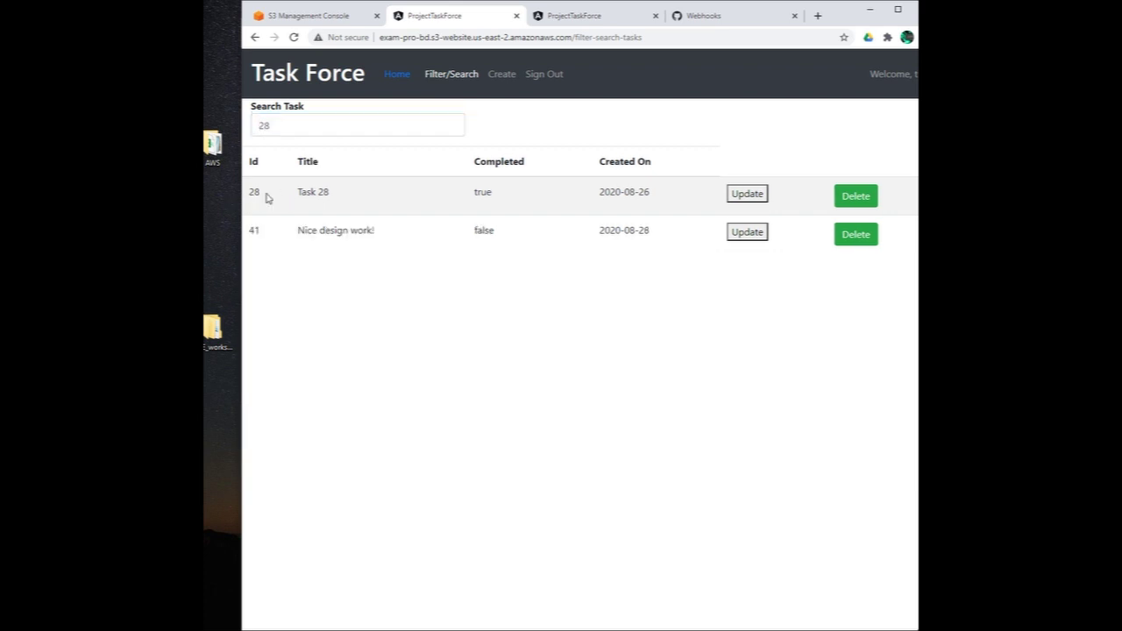
pyautogui.doubleClick(254, 194)
pyautogui.click(307, 125)
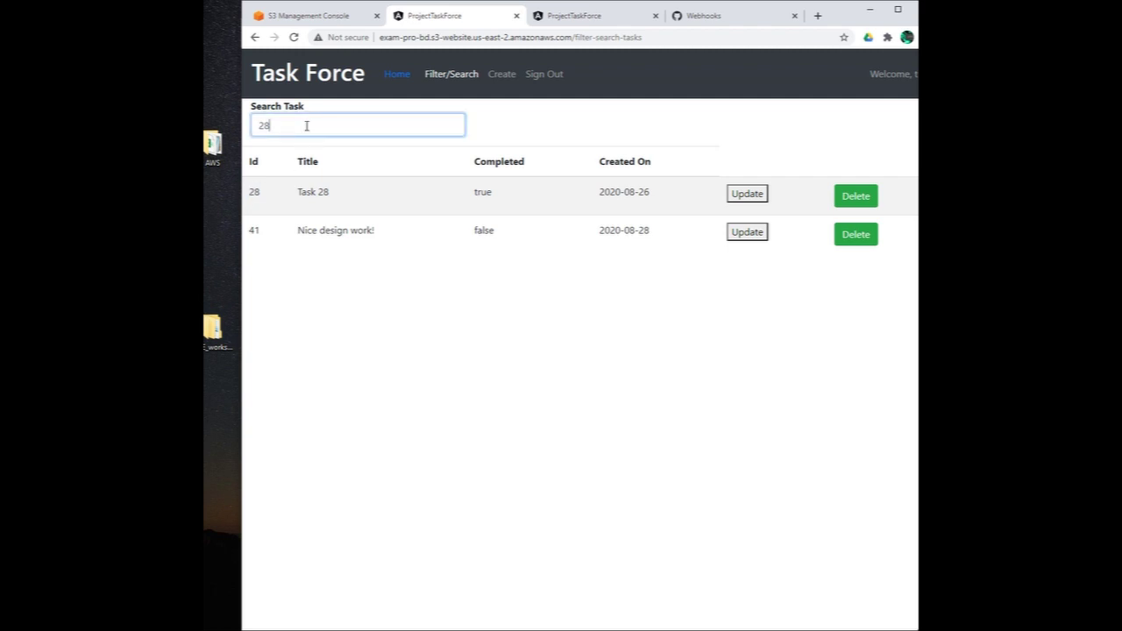
pyautogui.press('BackSpace')
pyautogui.press('BackSpace')
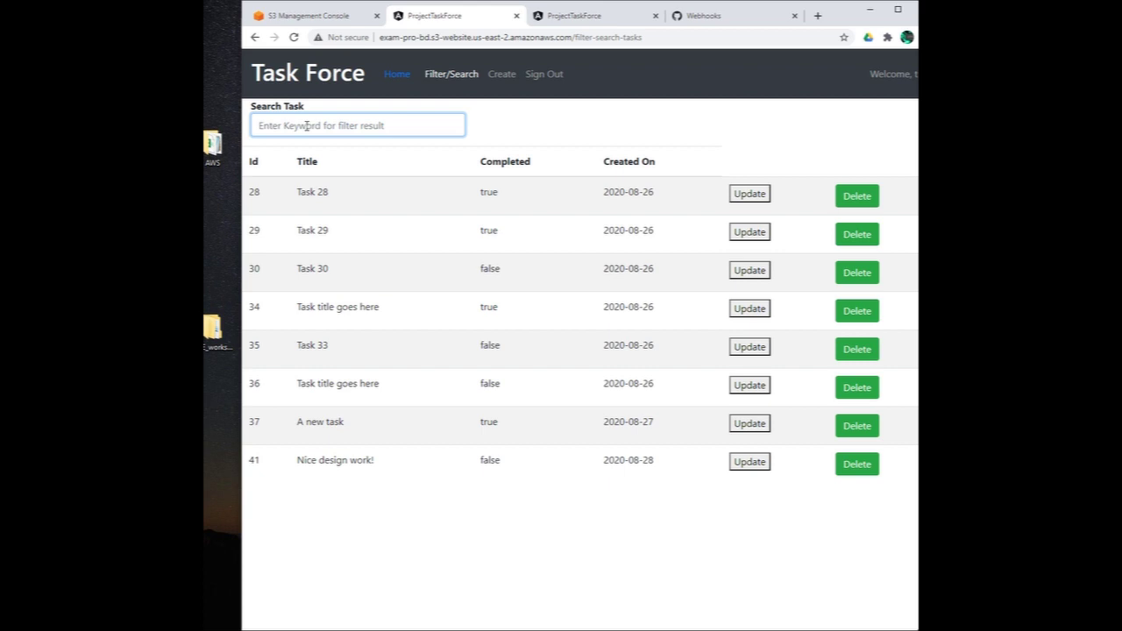
pyautogui.write('Task')
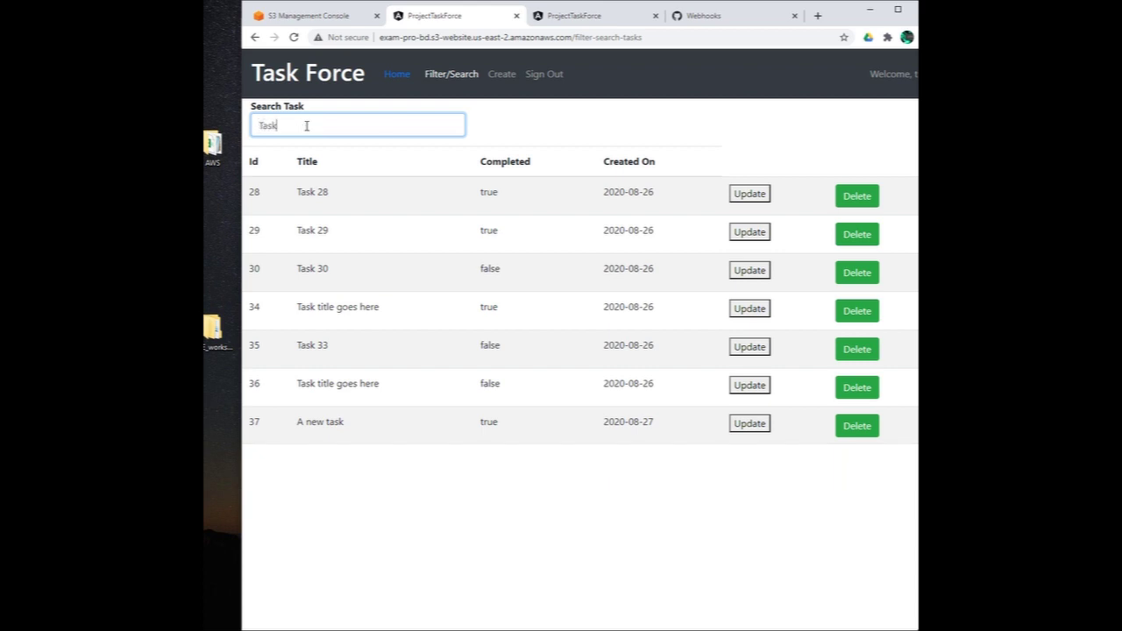
pyautogui.write(' 29')
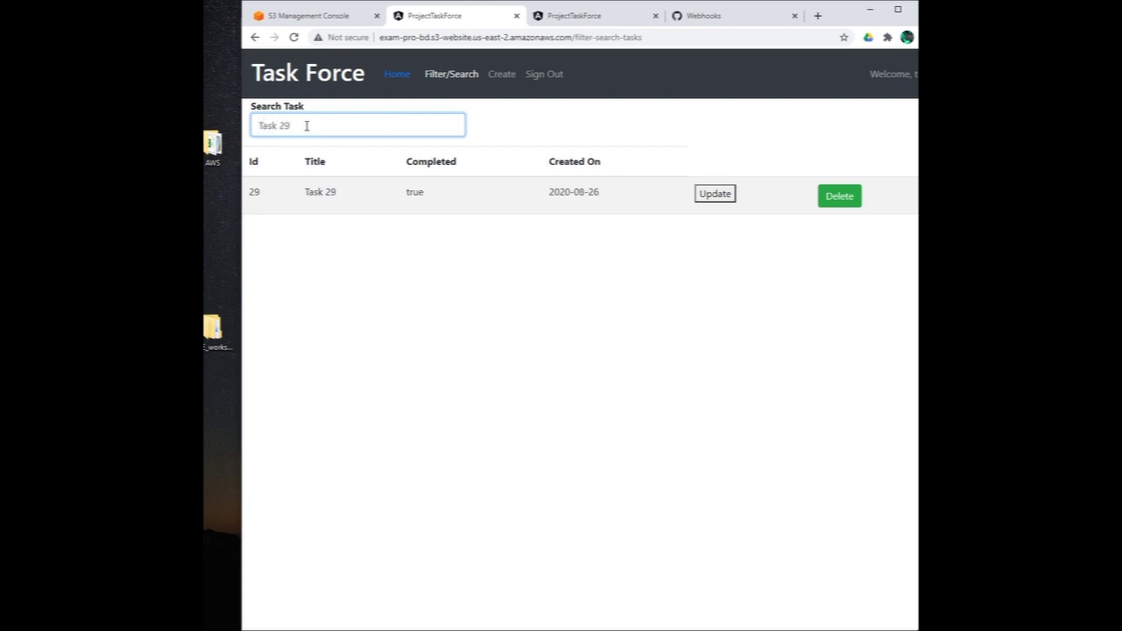
pyautogui.press('BackSpace')
pyautogui.press('BackSpace')
pyautogui.press('BackSpace')
pyautogui.press('BackSpace')
pyautogui.press('BackSpace')
pyautogui.press('BackSpace')
pyautogui.press('BackSpace')
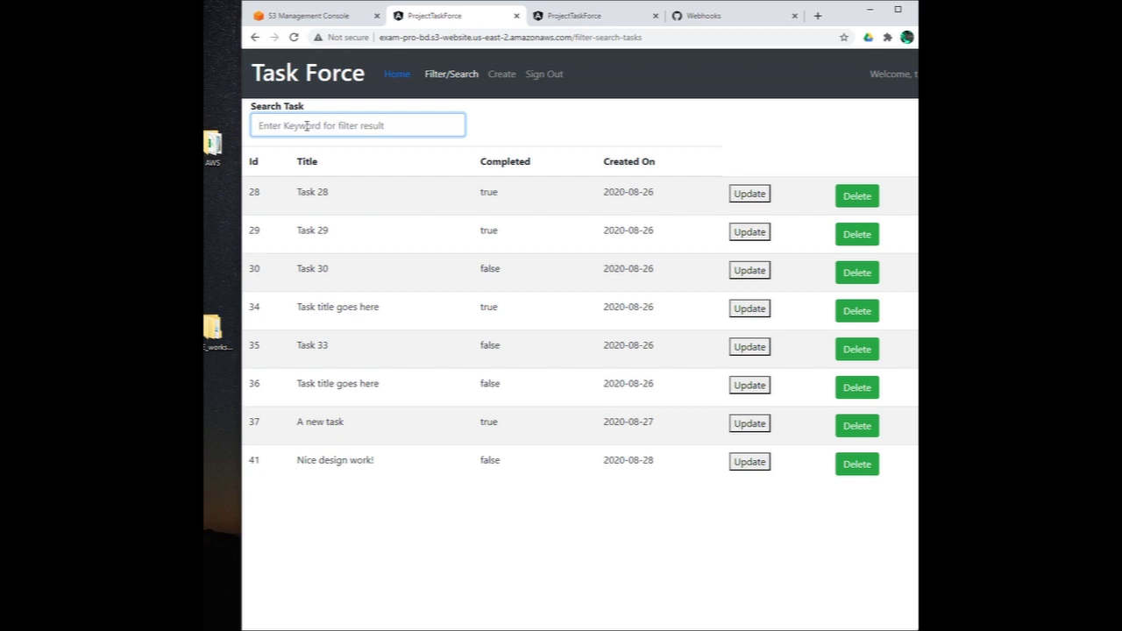
# Step: Search by date 2020-08-26, then by completion 'true', and clear the search
pyautogui.write('2020')
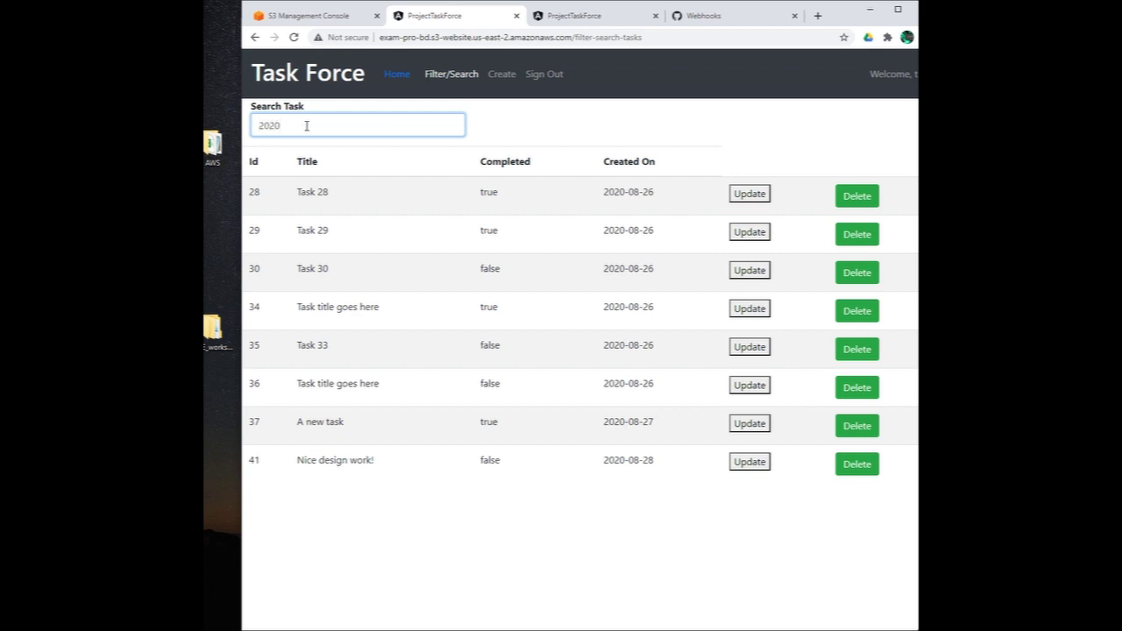
pyautogui.write('-08-26')
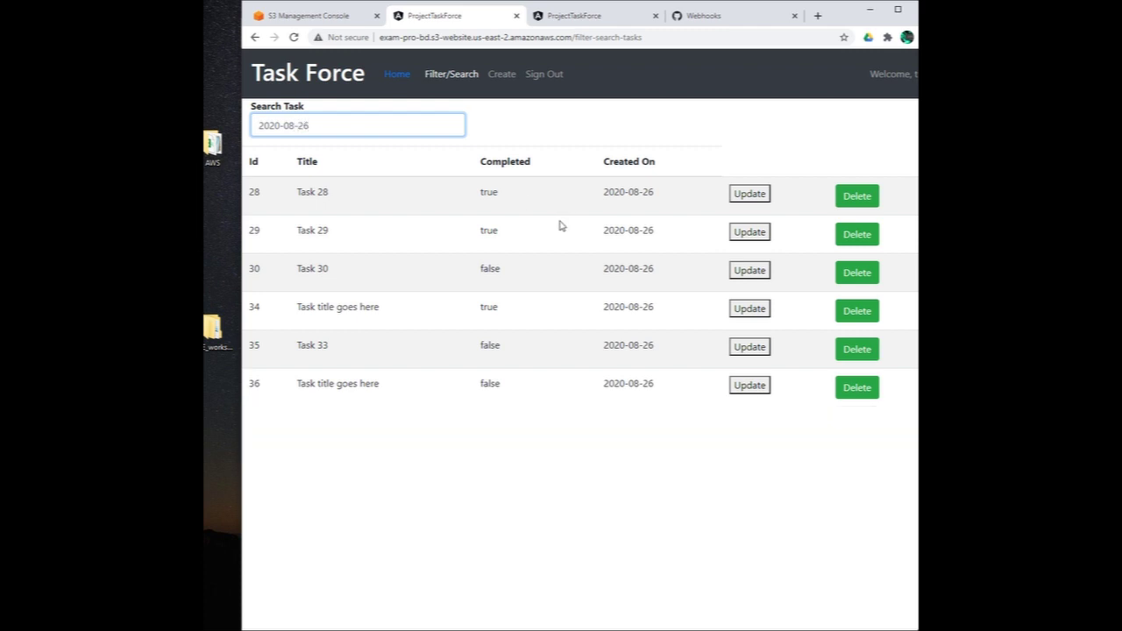
pyautogui.moveTo(638, 396); pyautogui.dragTo(589, 190)
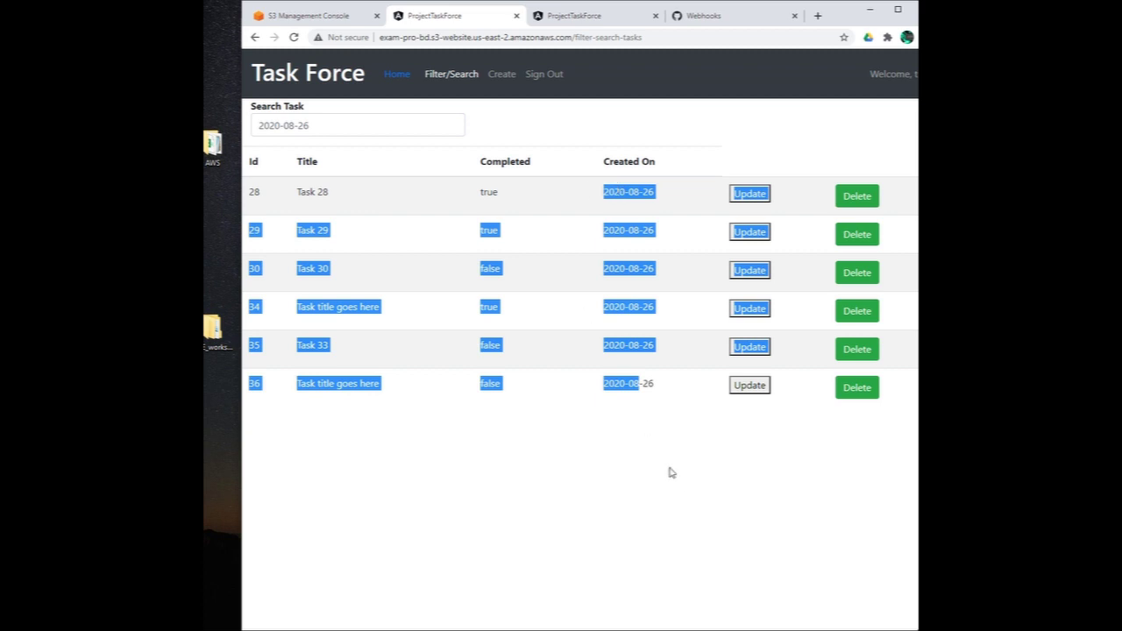
pyautogui.click(640, 423)
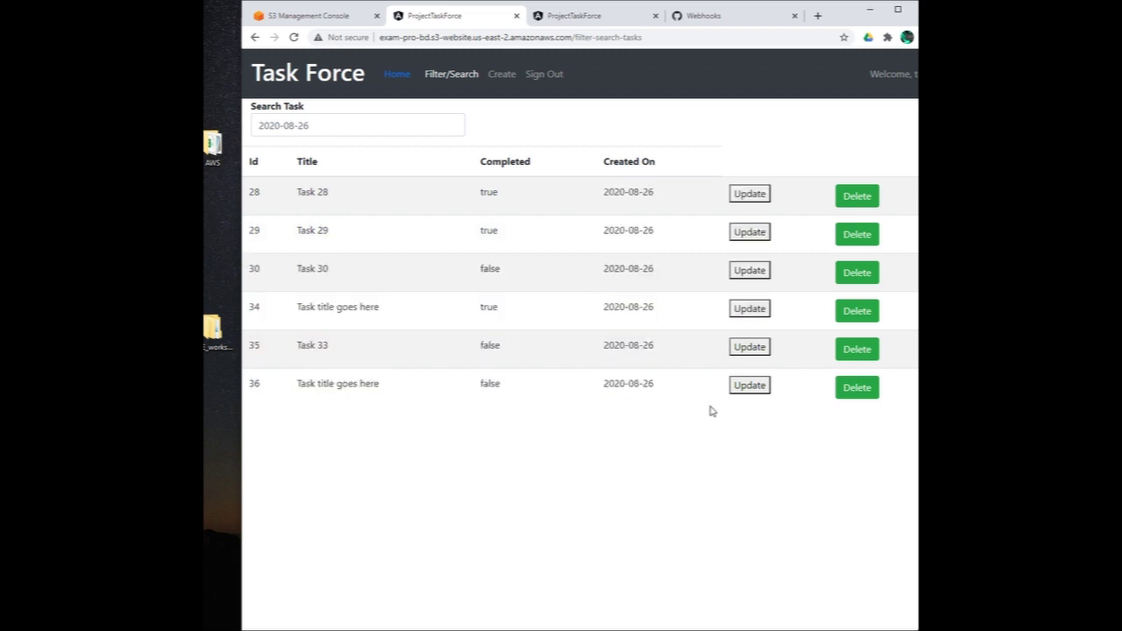
pyautogui.click(374, 125)
pyautogui.press('BackSpace')
pyautogui.press('BackSpace')
pyautogui.press('BackSpace')
pyautogui.press('BackSpace')
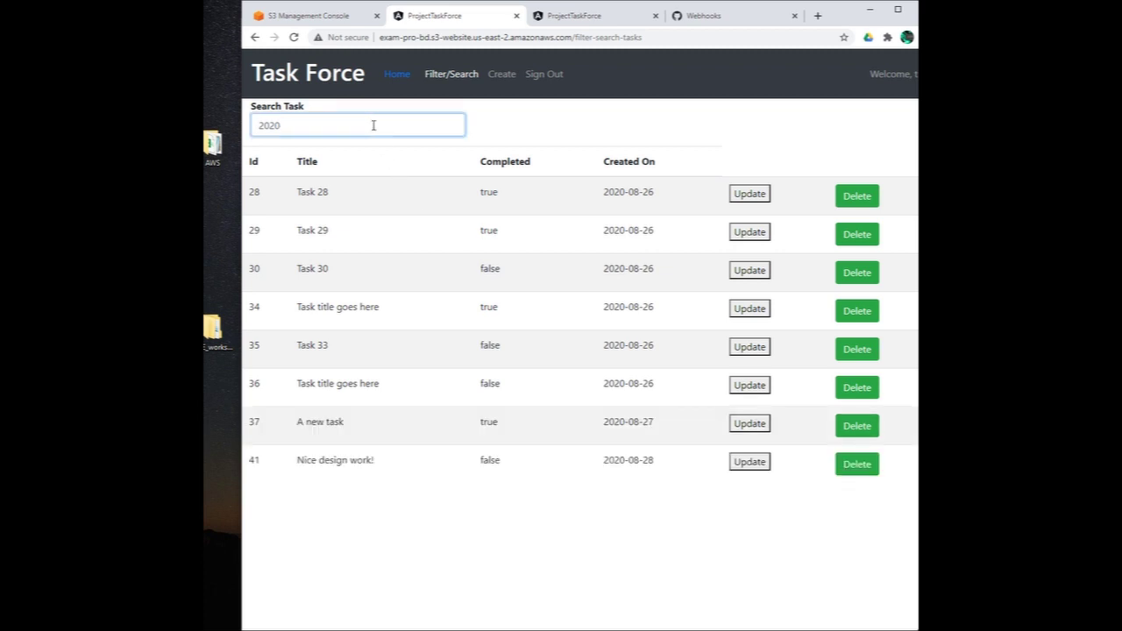
pyautogui.press('BackSpace')
pyautogui.press('BackSpace')
pyautogui.press('BackSpace')
pyautogui.press('BackSpace')
pyautogui.write('true')
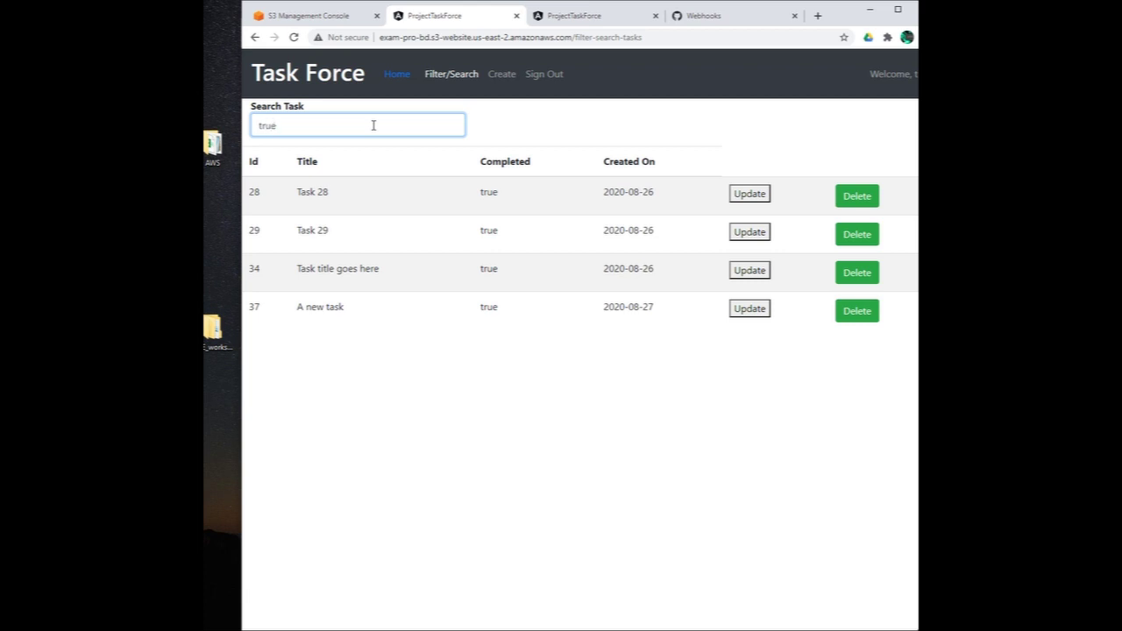
pyautogui.press('BackSpace')
pyautogui.press('BackSpace')
pyautogui.press('BackSpace')
pyautogui.press('BackSpace')
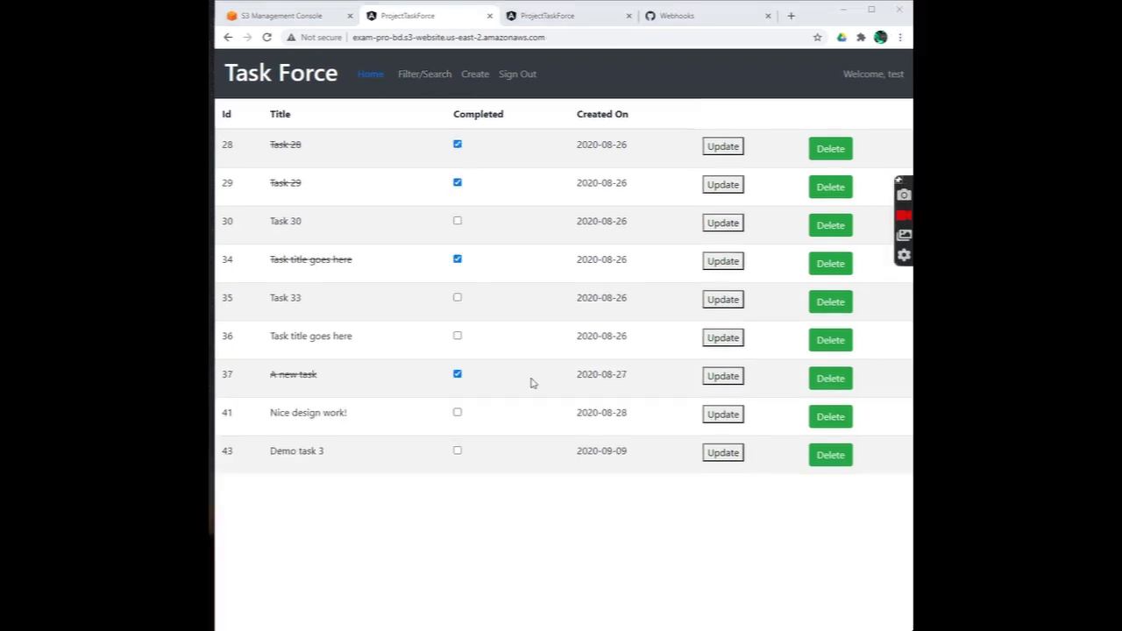
# Step: Create task 'Demo task 4' dated 09/09/2020 with Completed set to false
pyautogui.click(479, 77)
pyautogui.click(333, 177)
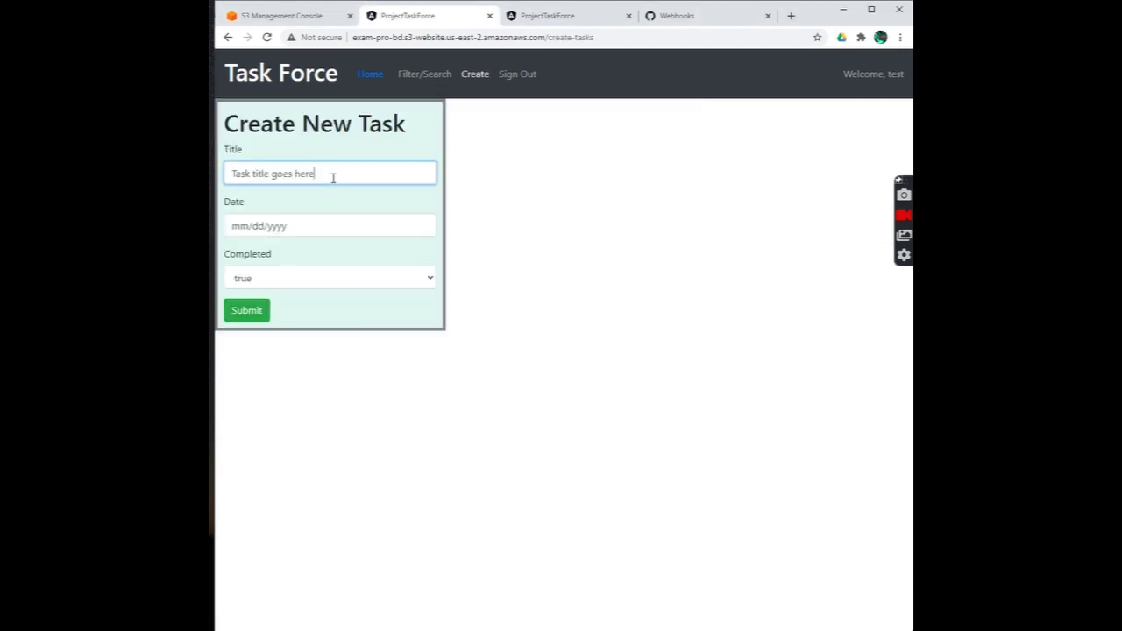
pyautogui.press('BackSpace')
pyautogui.press('BackSpace')
pyautogui.press('BackSpace')
pyautogui.press('BackSpace')
pyautogui.press('BackSpace')
pyautogui.press('BackSpace')
pyautogui.press('BackSpace')
pyautogui.press('BackSpace')
pyautogui.press('BackSpace')
pyautogui.press('BackSpace')
pyautogui.press('BackSpace')
pyautogui.press('BackSpace')
pyautogui.press('BackSpace')
pyautogui.press('BackSpace')
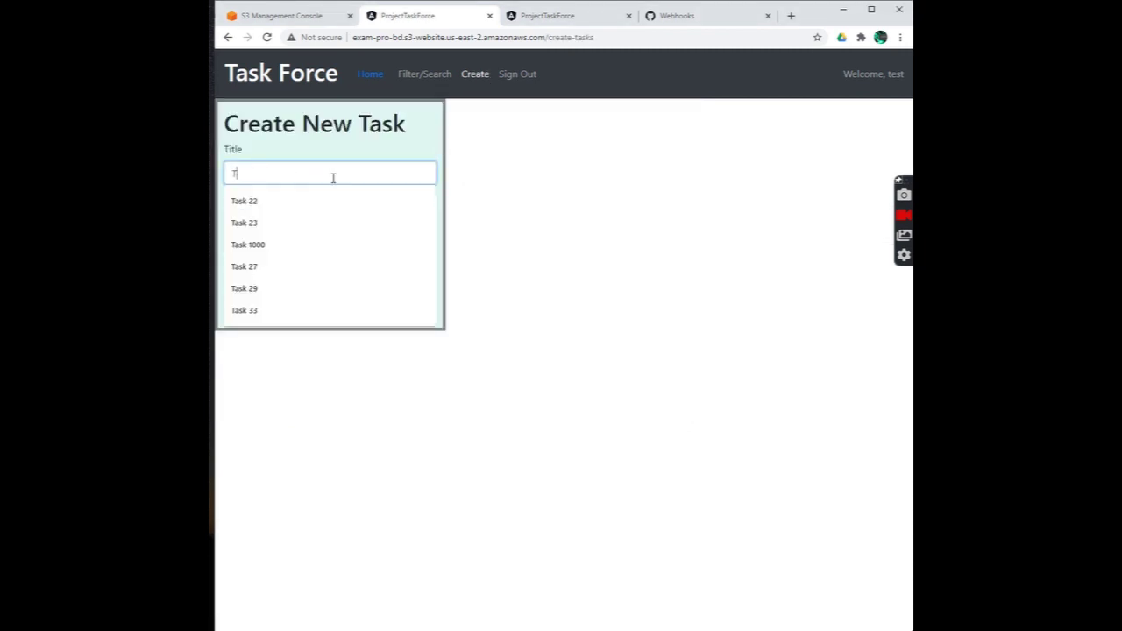
pyautogui.write('De')
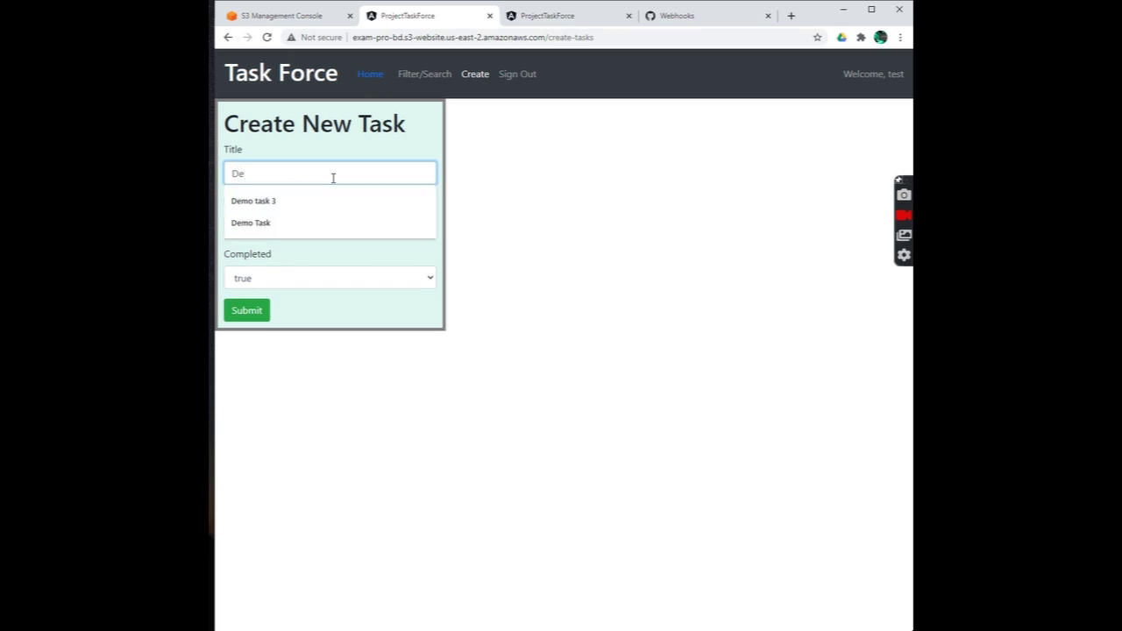
pyautogui.write('mo task 4')
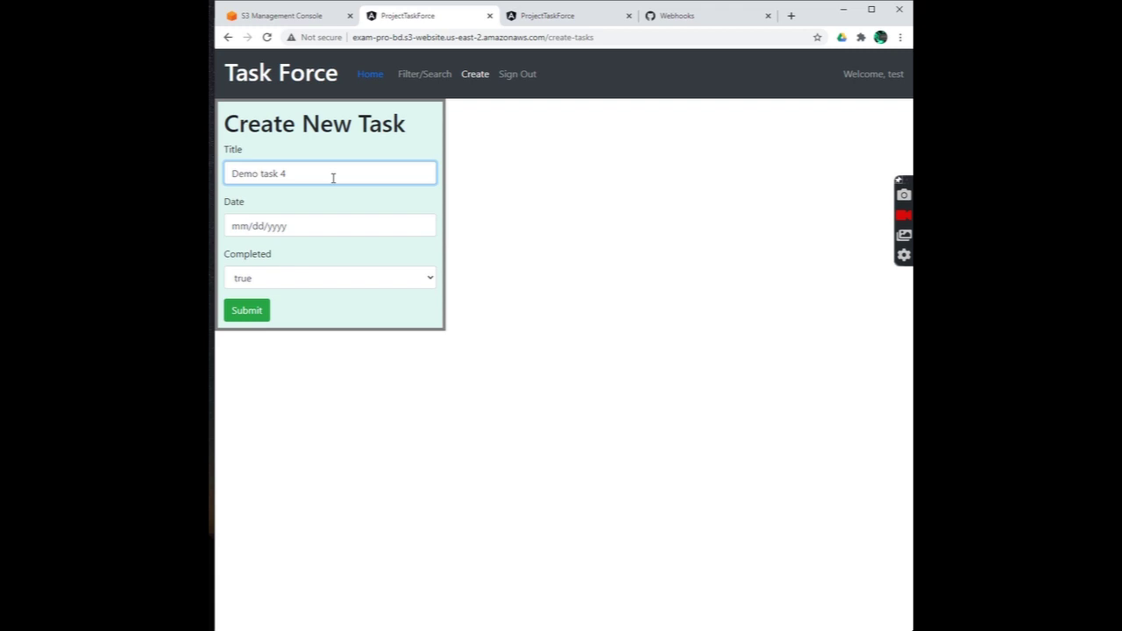
pyautogui.press('Tab')
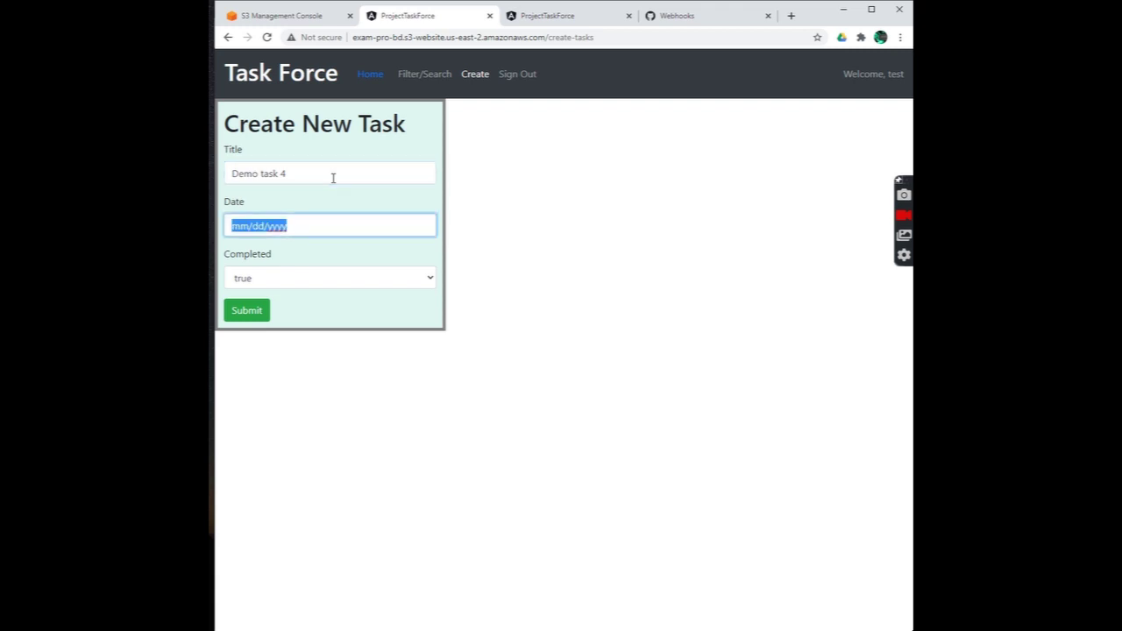
pyautogui.write('0')
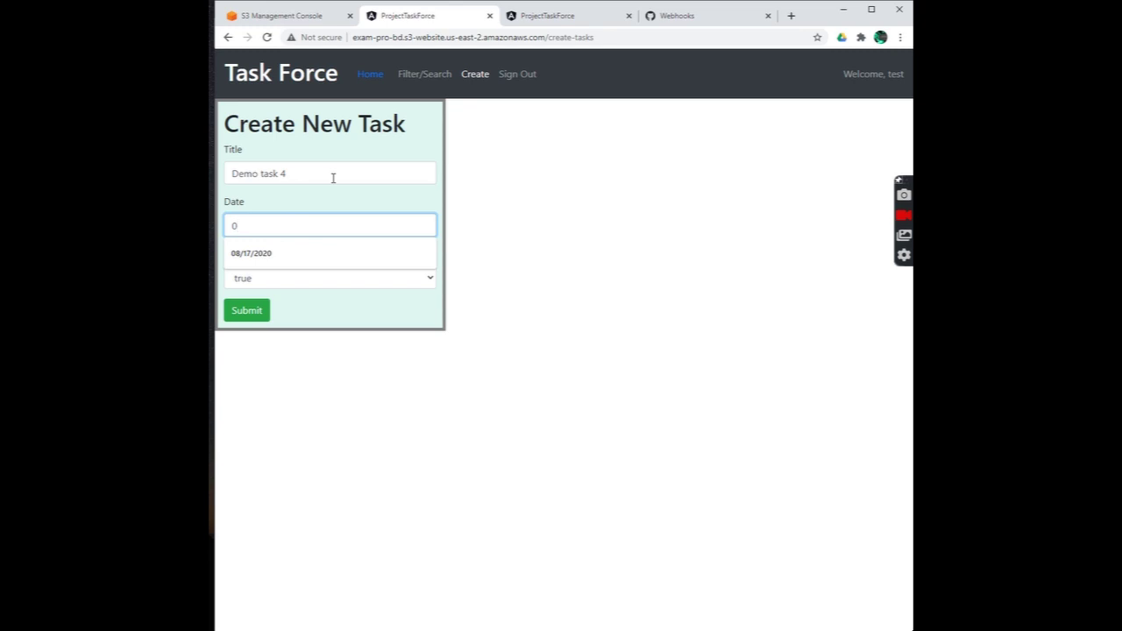
pyautogui.write('9/09/')
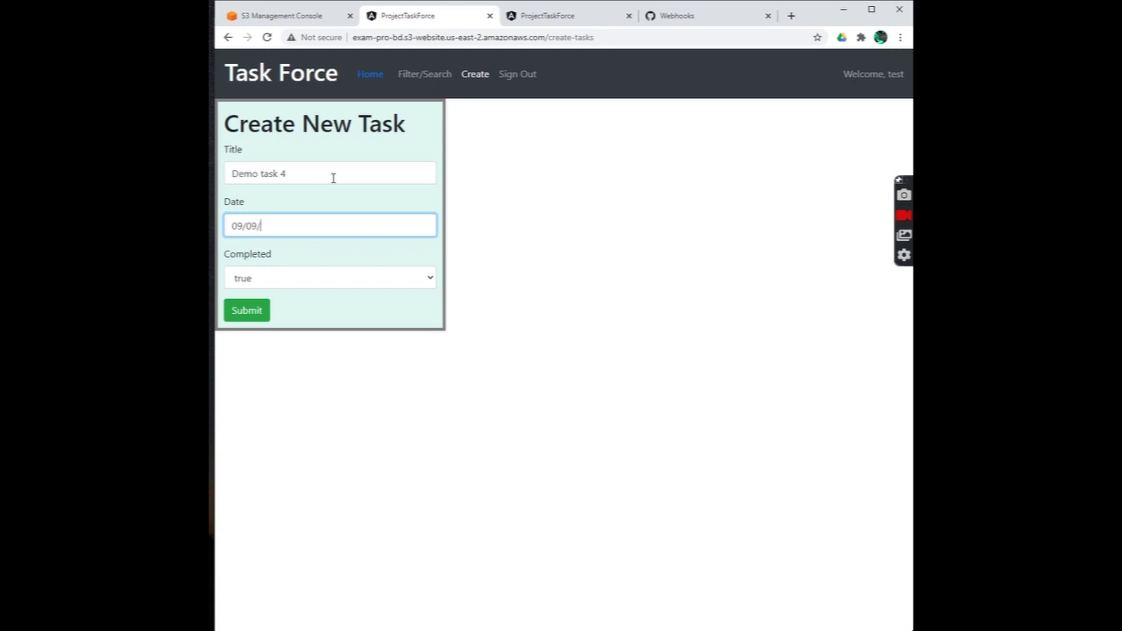
pyautogui.write('2020')
pyautogui.click(386, 278)
pyautogui.click(313, 310)
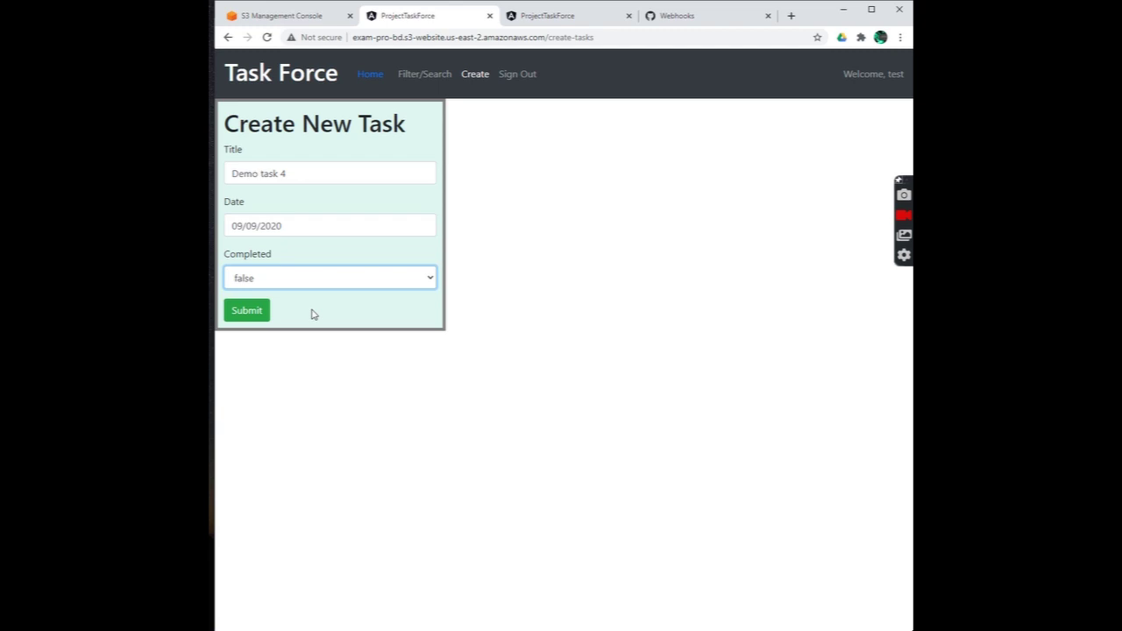
pyautogui.click(253, 318)
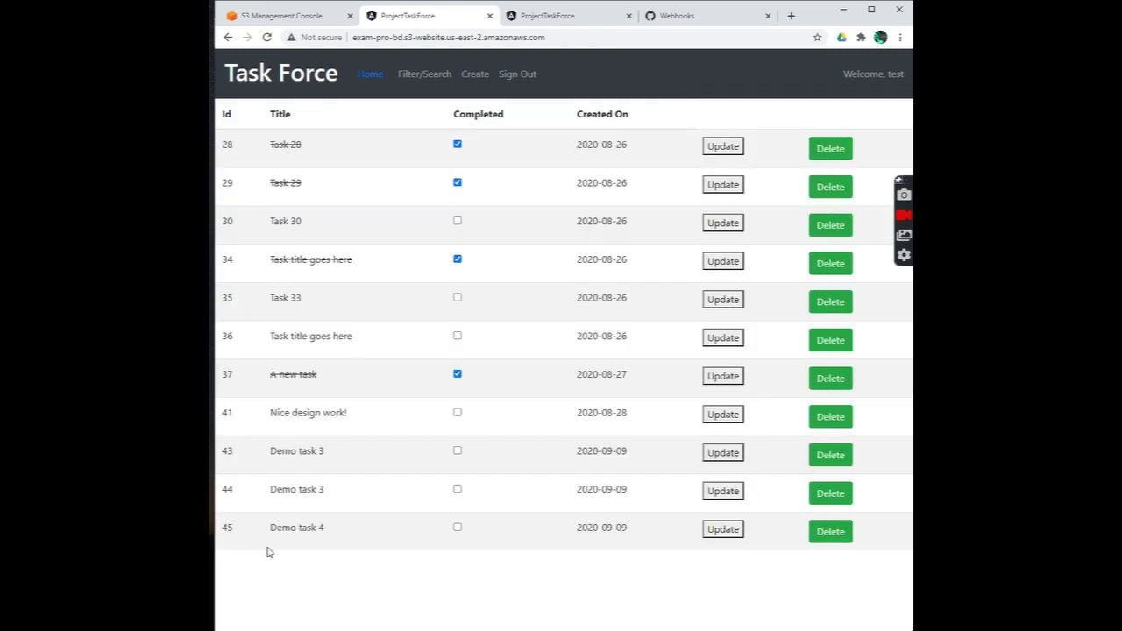
# Step: Mark Demo task 4 as completed, then bring up the Create New Task form
pyautogui.moveTo(272, 530); pyautogui.dragTo(338, 544)
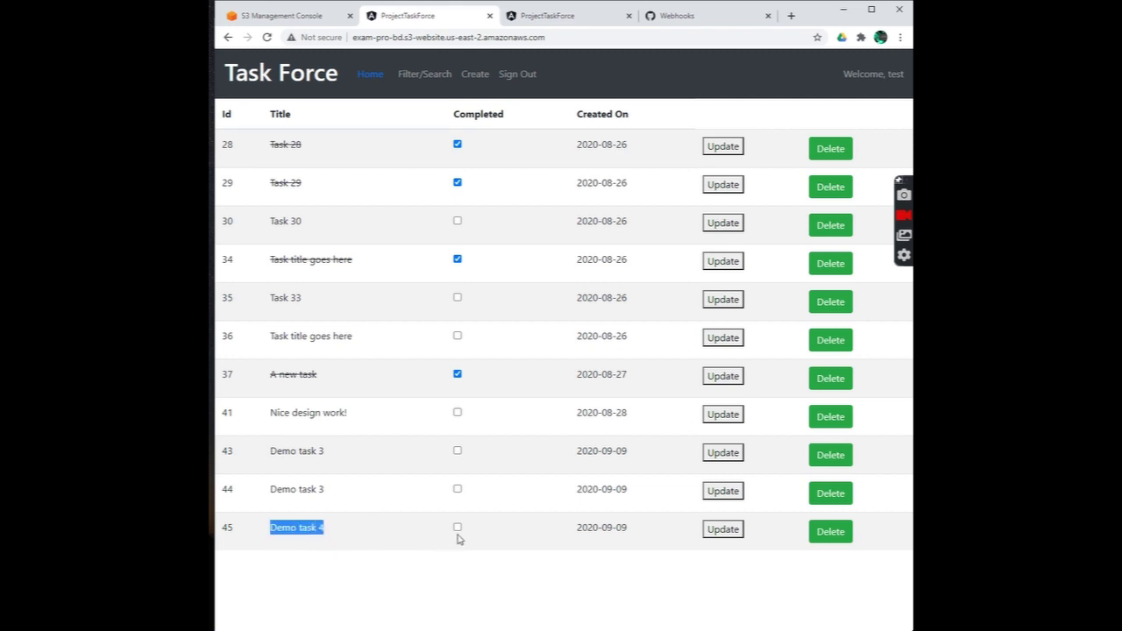
pyautogui.click(387, 584)
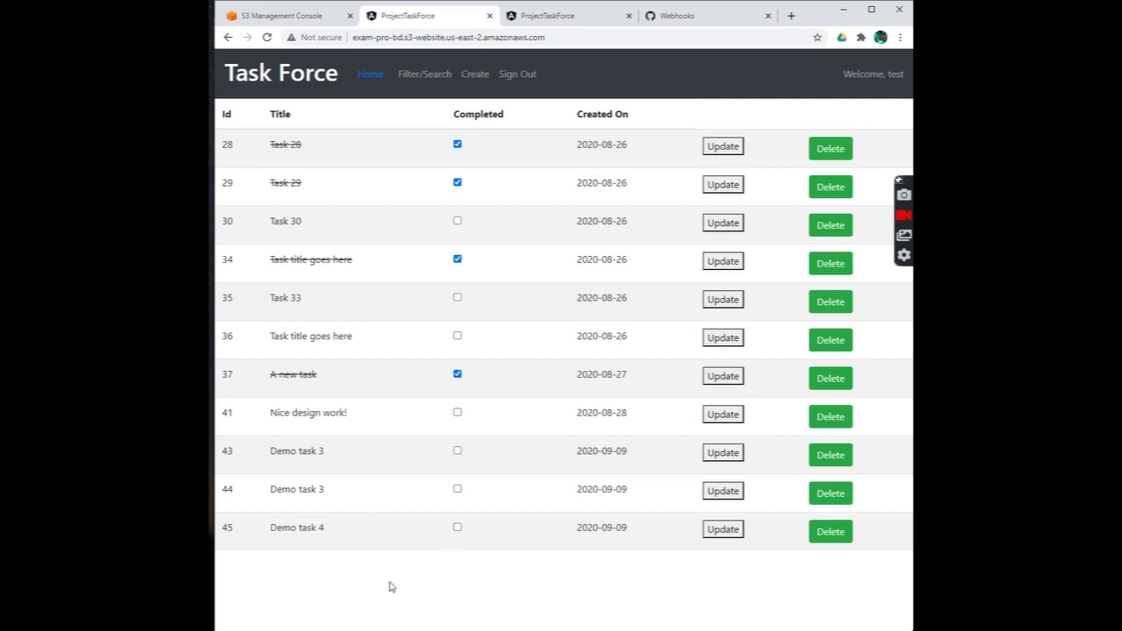
pyautogui.click(458, 528)
pyautogui.moveTo(323, 528); pyautogui.dragTo(230, 530)
pyautogui.click(474, 77)
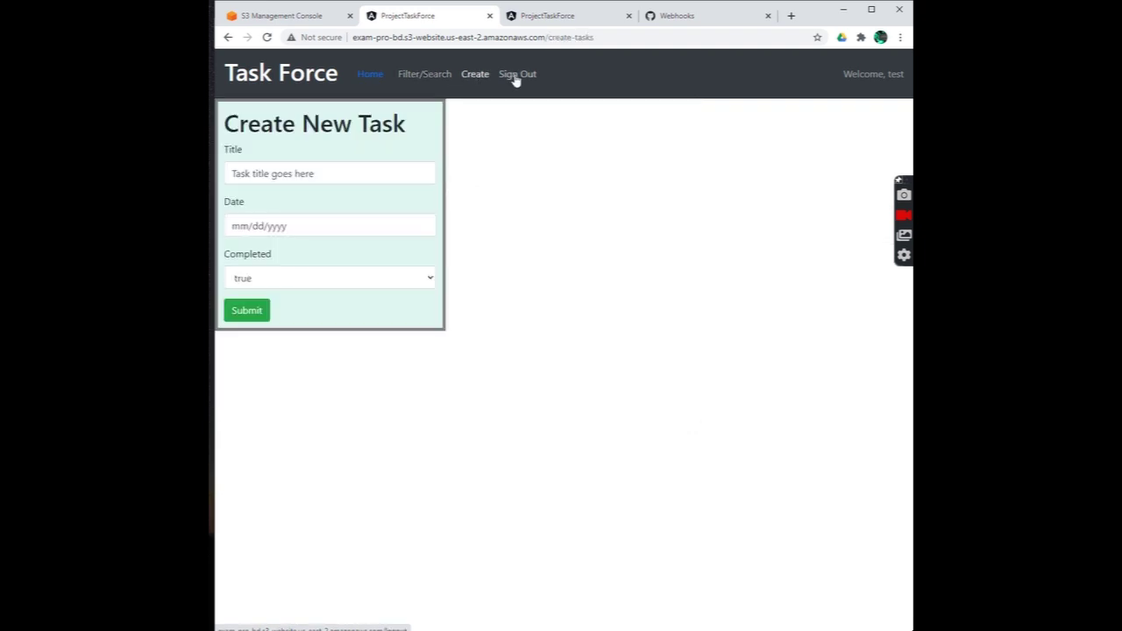
# Step: Sign out of the hosted app and switch to the localhost:4200 copy
pyautogui.click(516, 77)
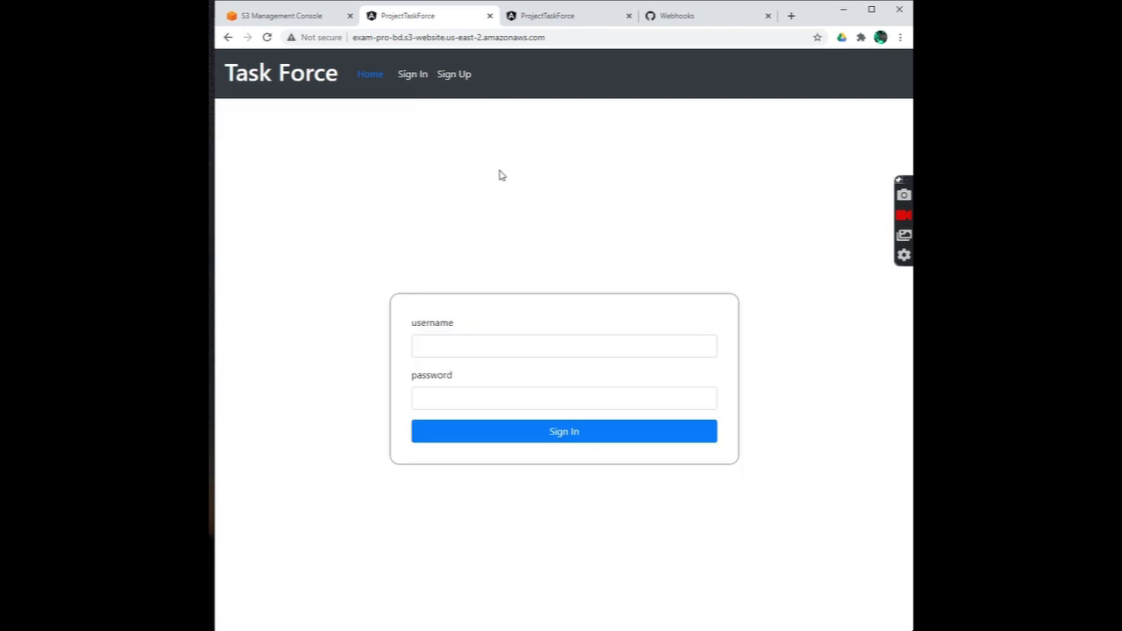
pyautogui.click(552, 17)
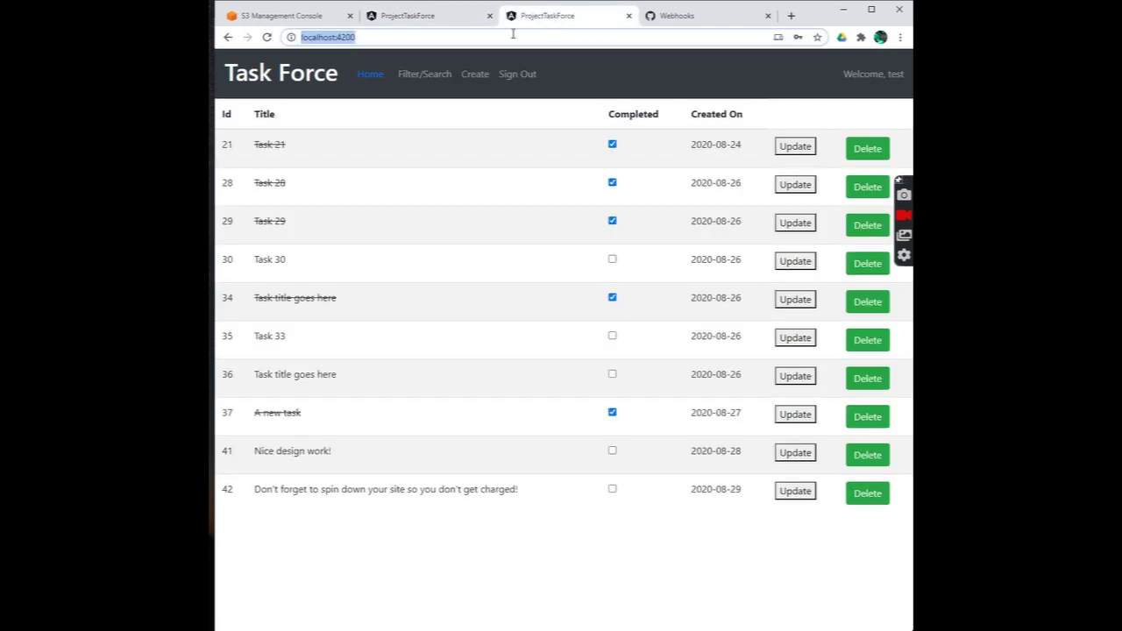
pyautogui.click(394, 40)
# Step: Delete Task 21 in the local app, then return to the S3 bucket file list
pyautogui.click(864, 151)
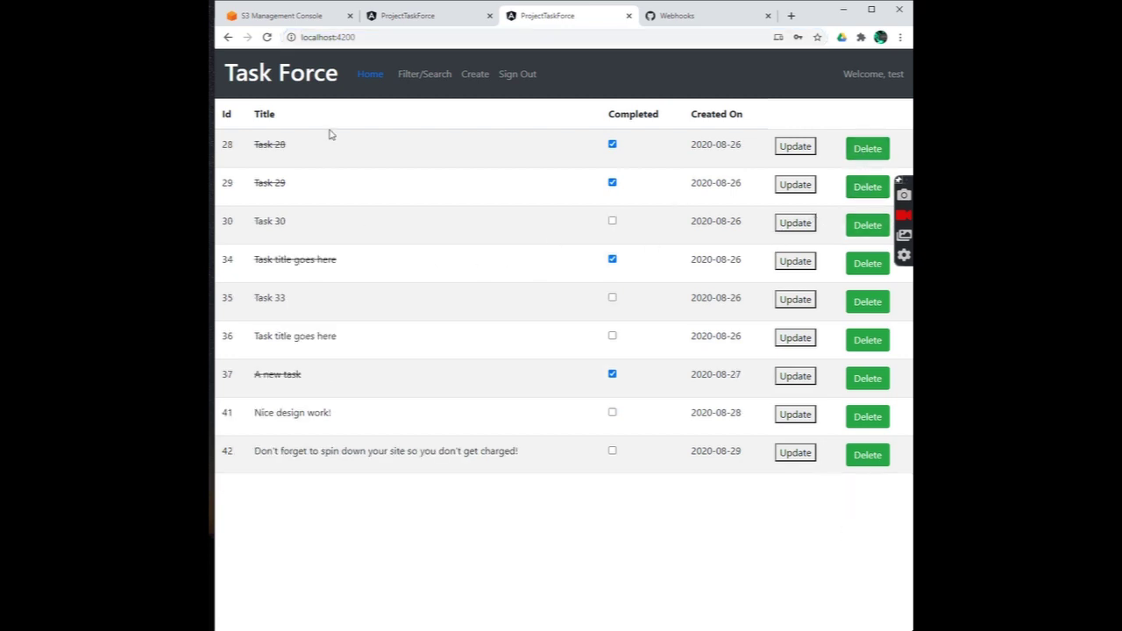
pyautogui.click(426, 15)
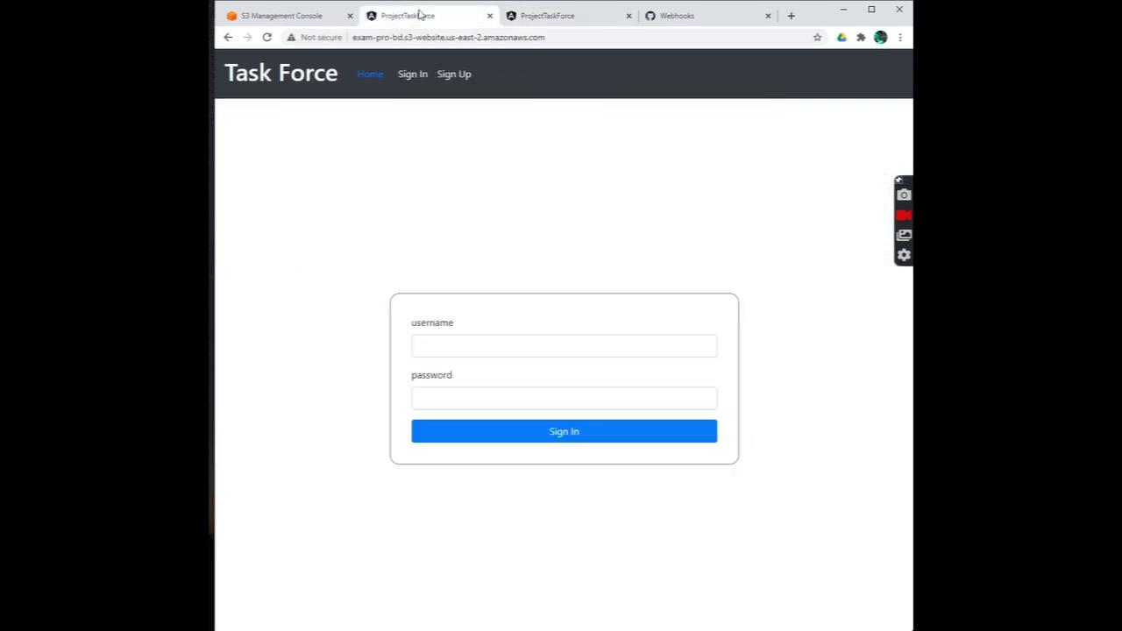
pyautogui.click(299, 17)
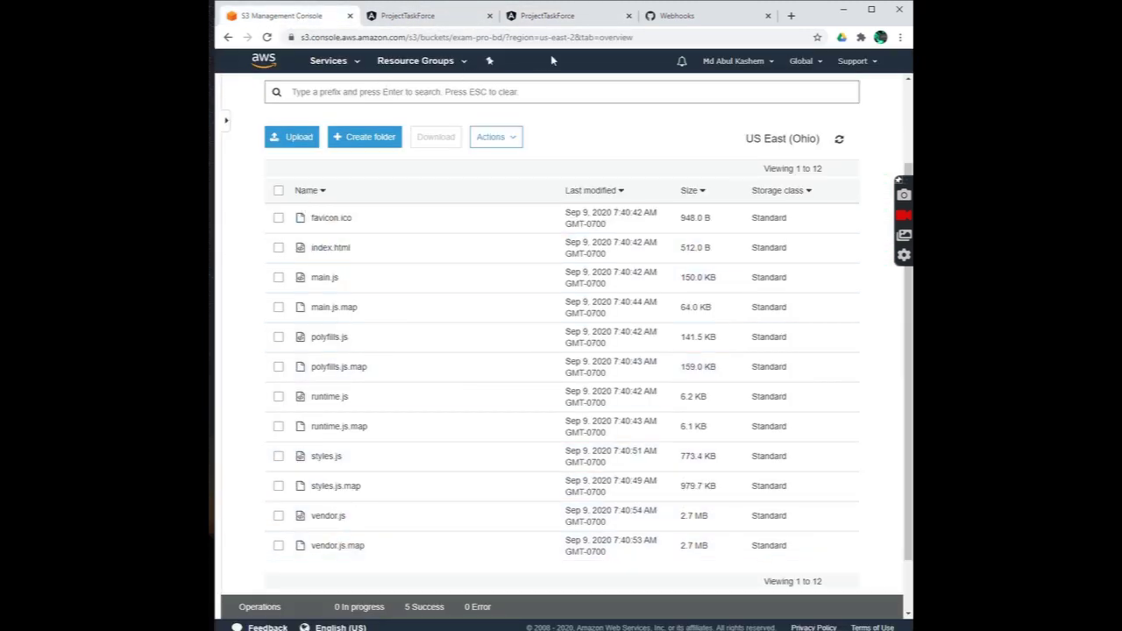
# Step: Point out the bucket's region in the address, then open EC2 from the Services menu
pyautogui.moveTo(632, 37); pyautogui.dragTo(230, 41)
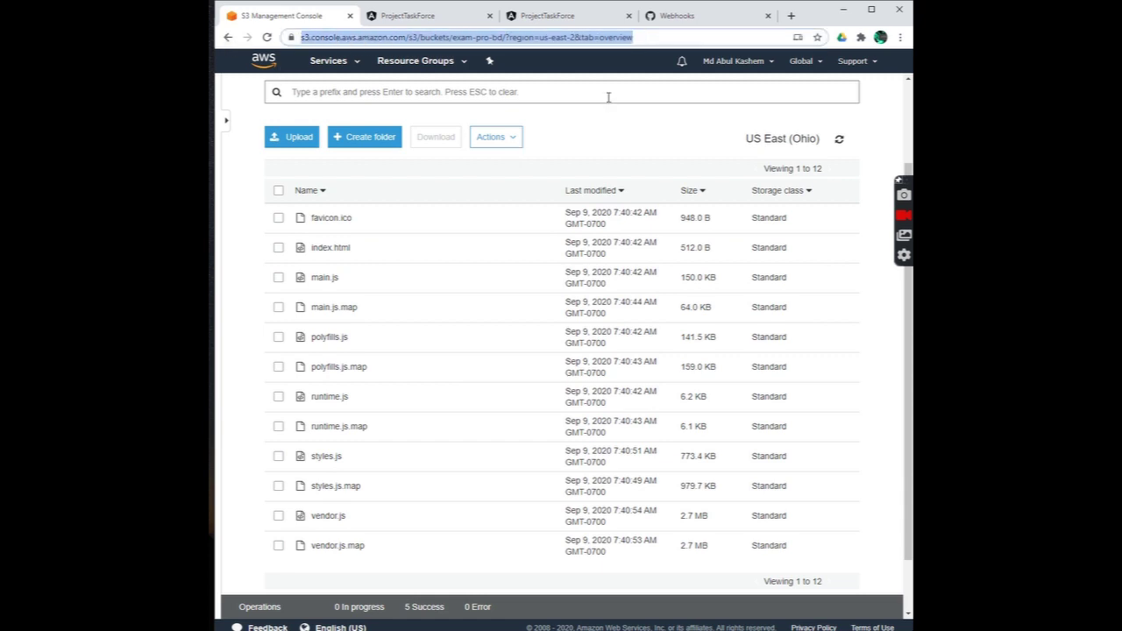
pyautogui.click(605, 121)
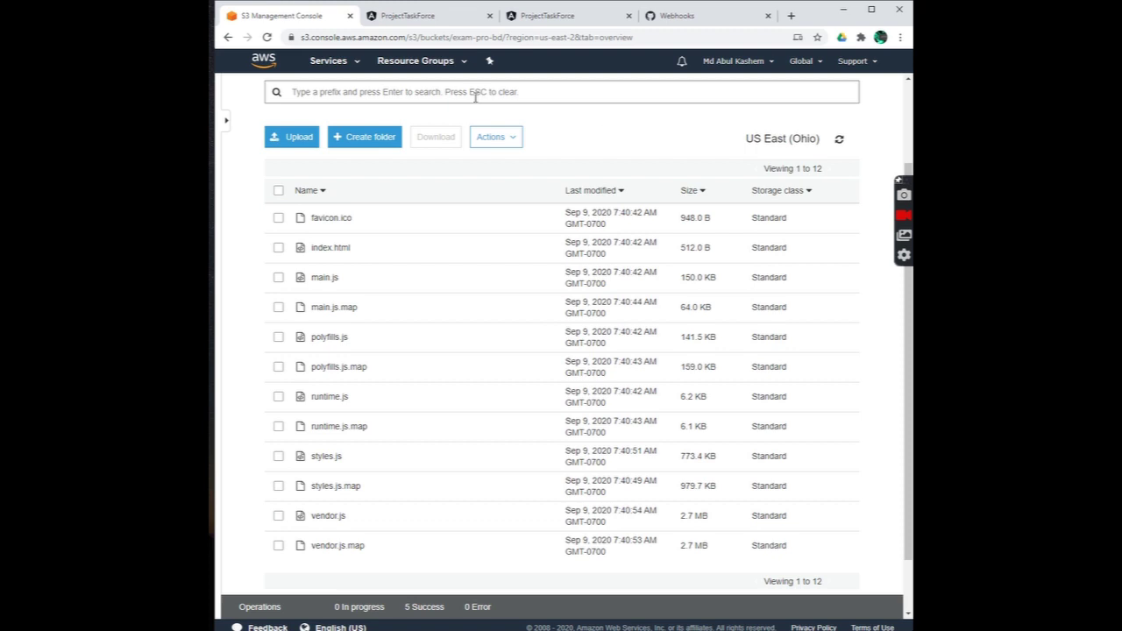
pyautogui.click(327, 63)
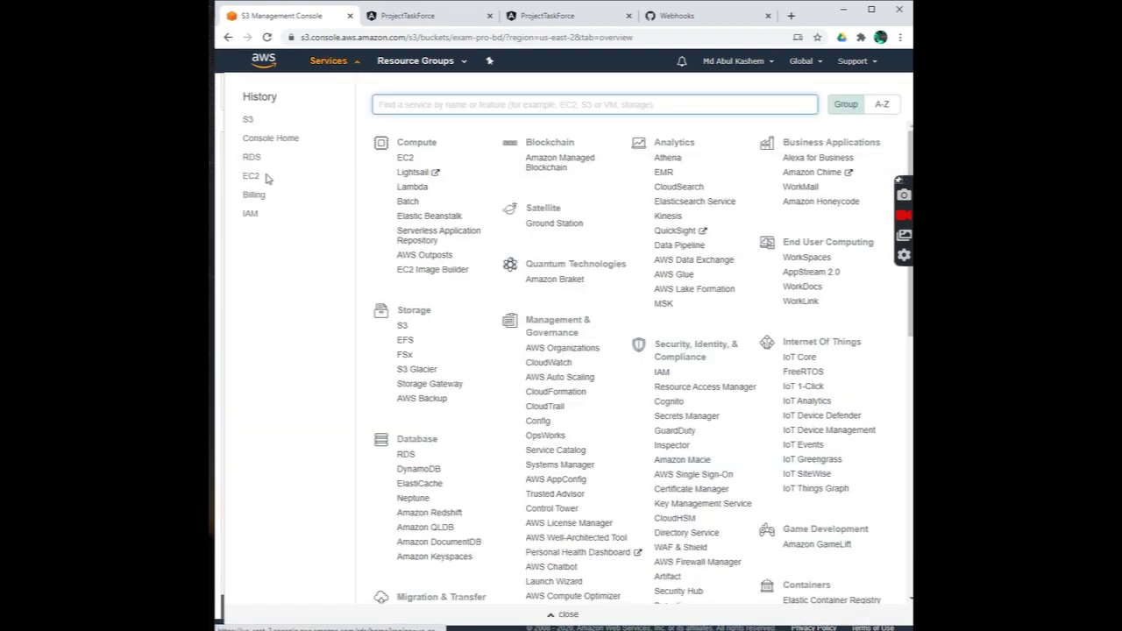
pyautogui.click(252, 178)
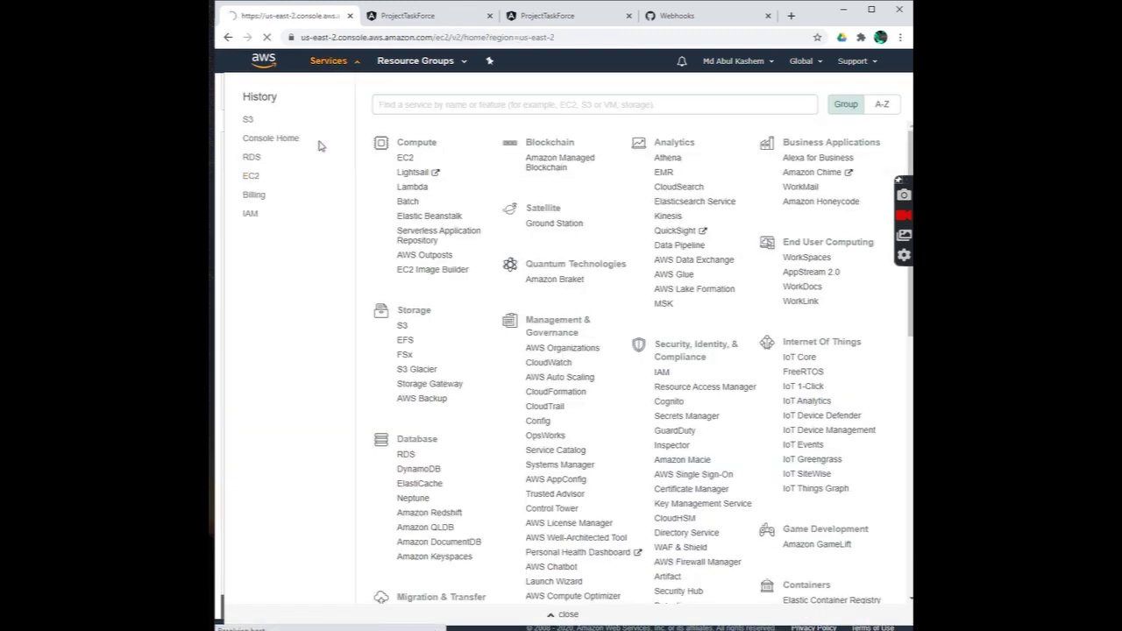
pyautogui.click(254, 177)
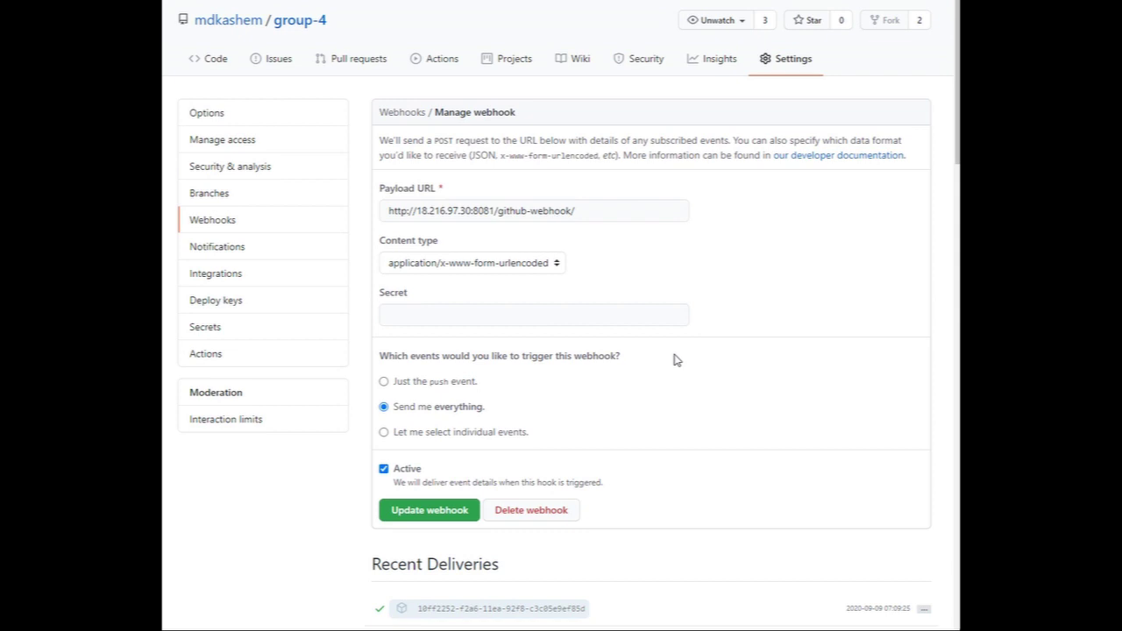
# Step: Scroll through the group-4 webhook's Recent Deliveries, all successful and latest dated 2020-09-09, then back up
pyautogui.scroll(-10, 541, 355)
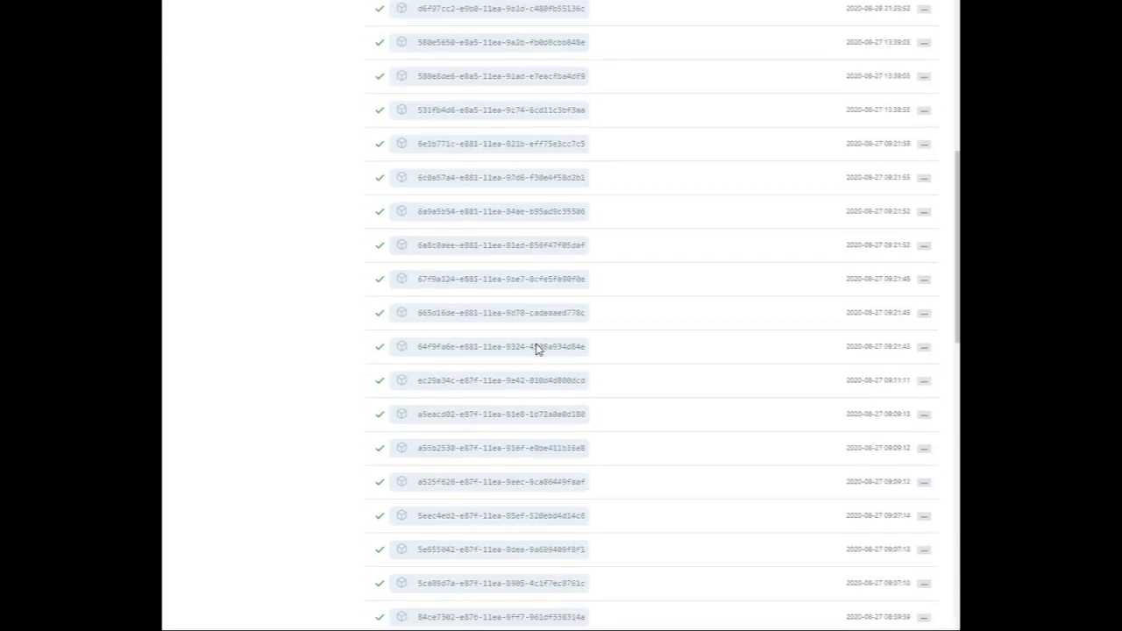
pyautogui.scroll(-10, 543, 361)
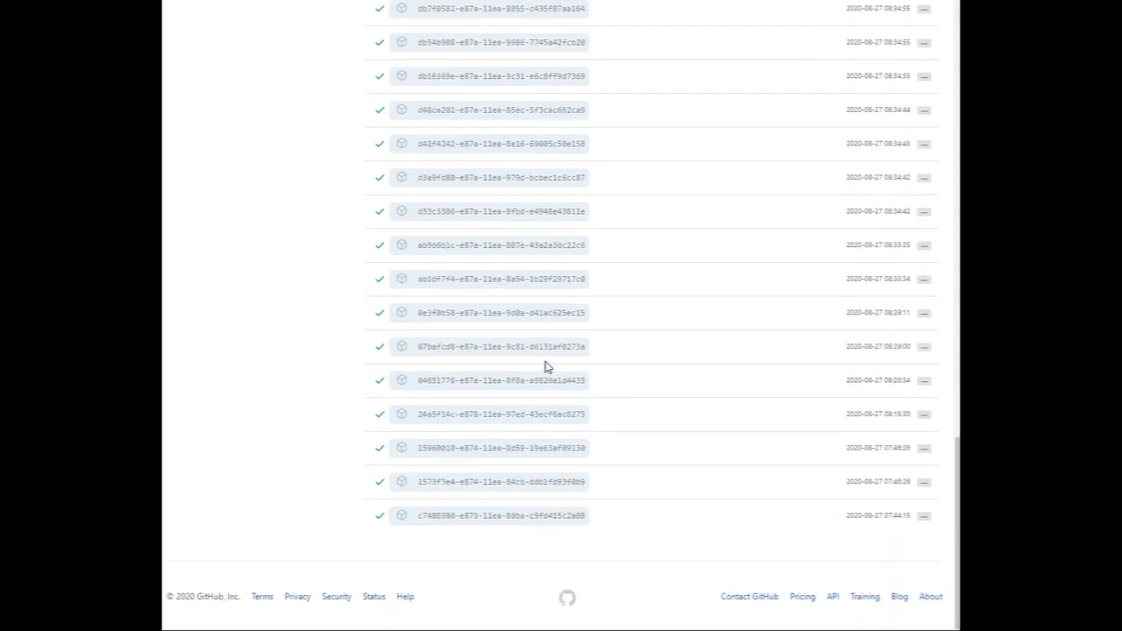
pyautogui.scroll(15, 544, 367)
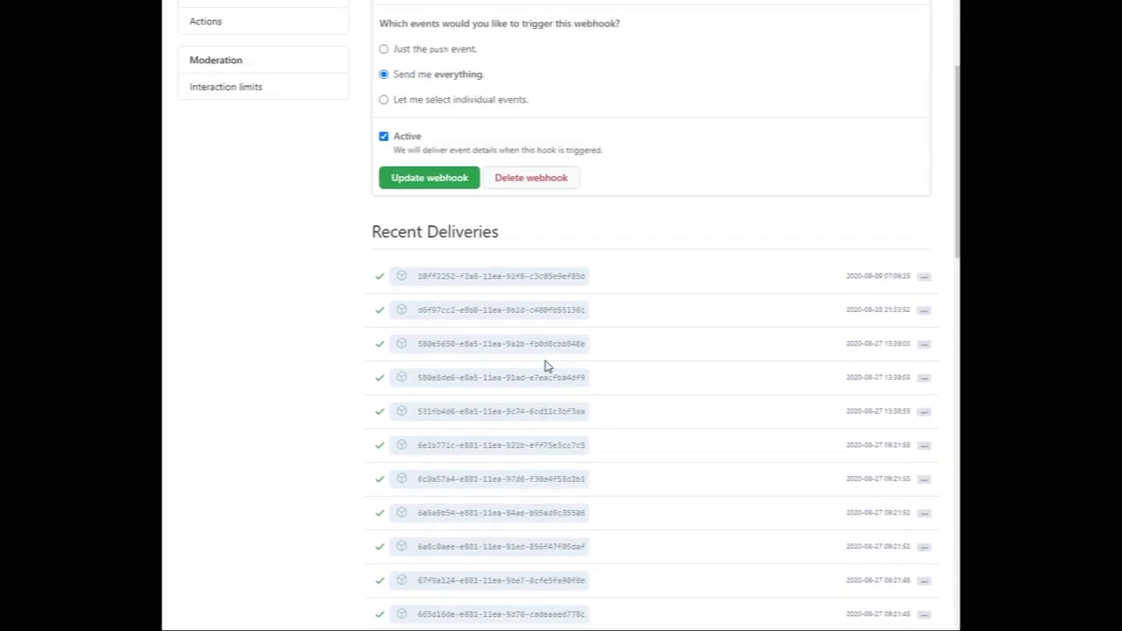